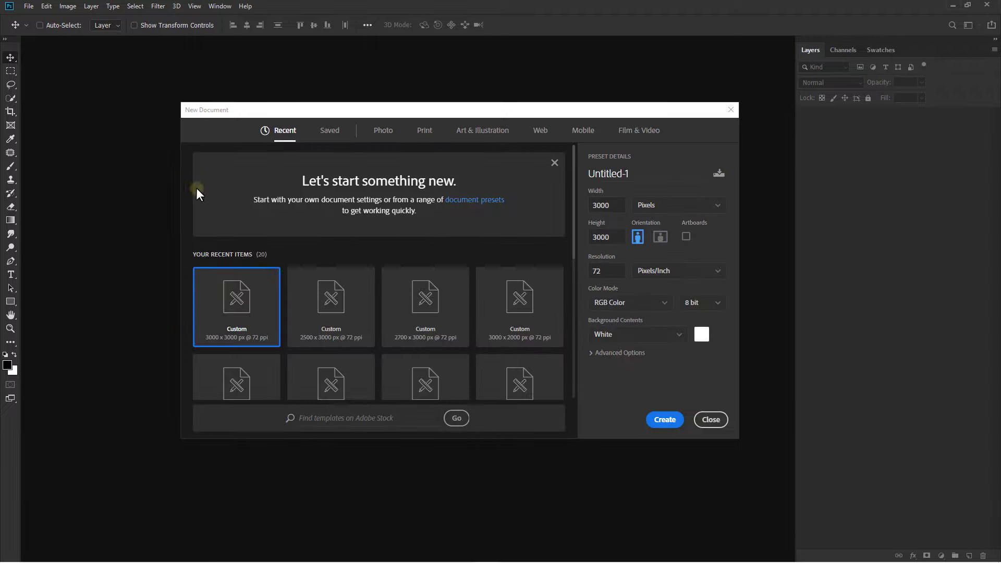
- Create a 3000 x 3000 pixel RGB document at 72 pixels/inch with a white background
{"action": "left_click", "coordinate": [607, 207]}
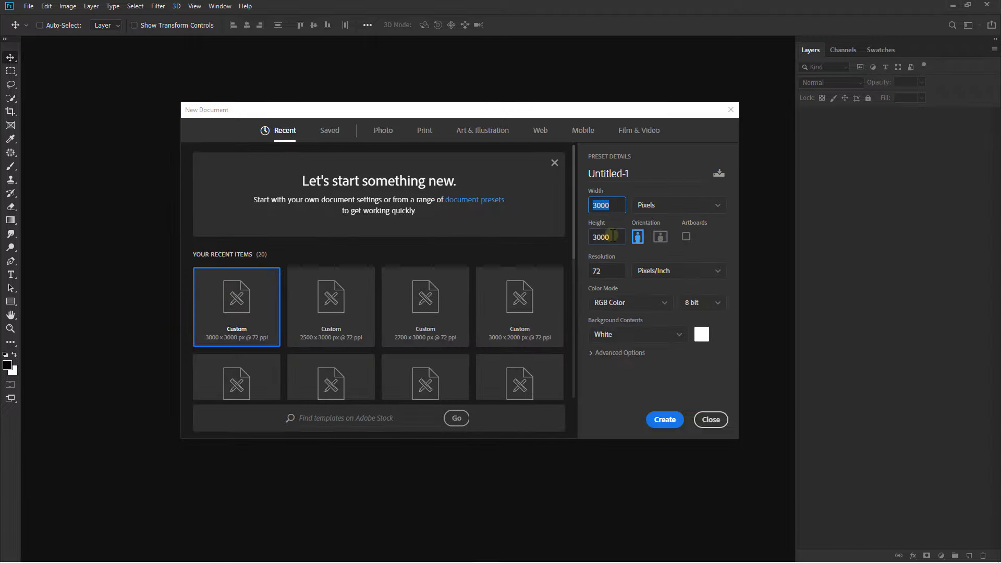
{"action": "left_click", "coordinate": [607, 237]}
{"action": "left_click", "coordinate": [660, 422]}
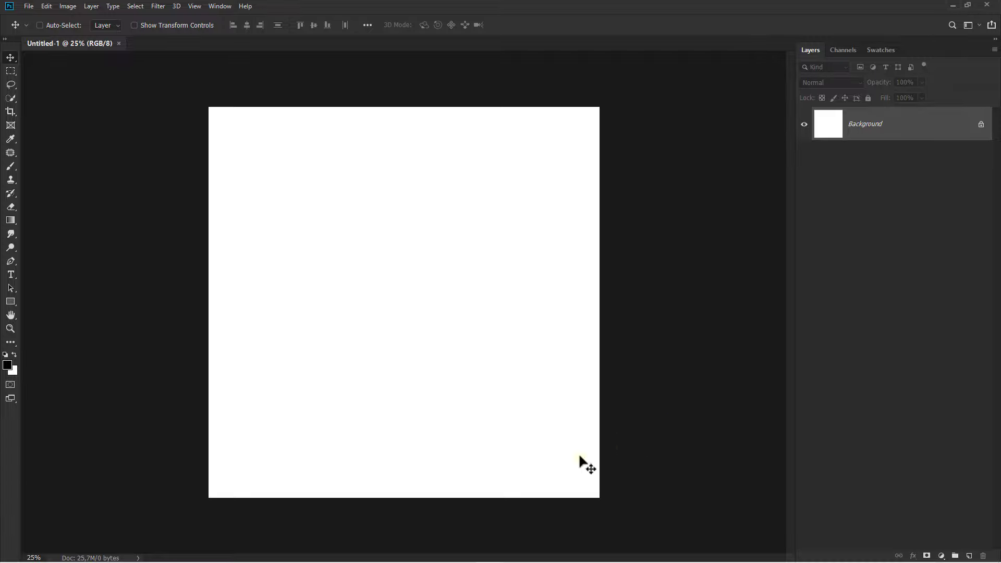
- Place the rose-and-peony photo from the stock images folder in the document and enlarge it evenly around its centre
{"action": "left_click", "coordinate": [461, 554]}
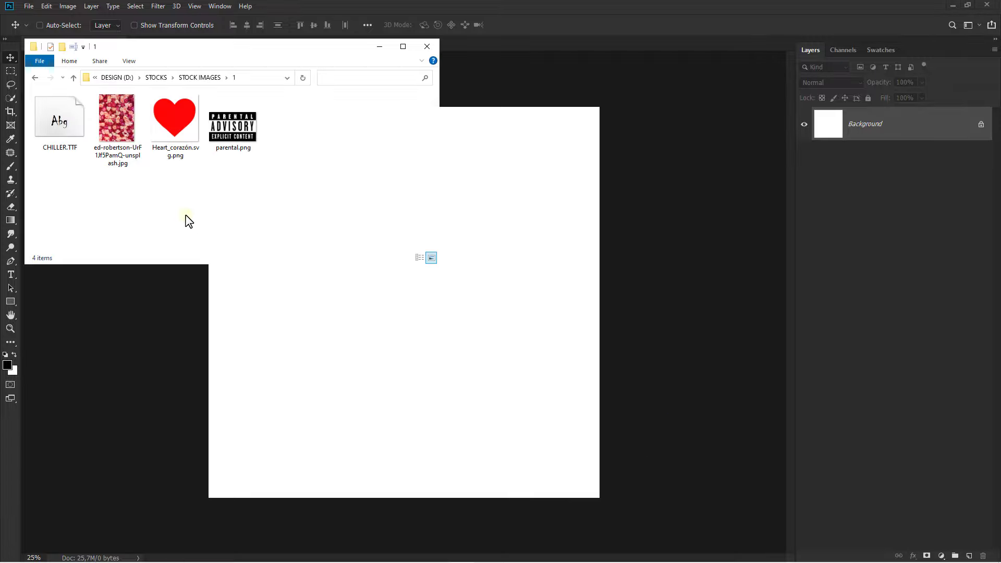
{"action": "left_click", "coordinate": [115, 147]}
{"action": "left_click_drag", "start_coordinate": [115, 148], "coordinate": [307, 341]}
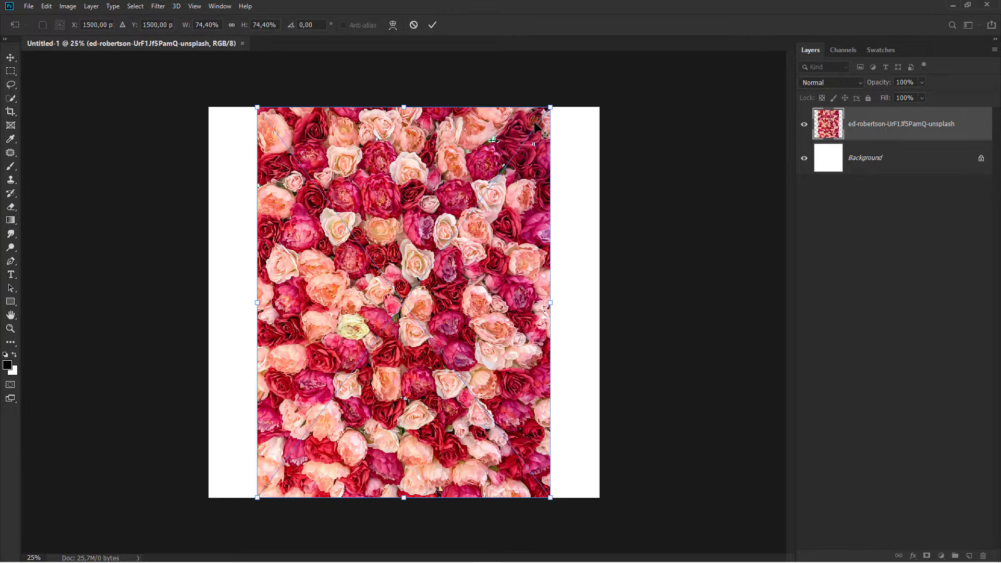
{"action": "left_click_drag", "start_coordinate": [550, 107], "coordinate": [596, 87]}
{"action": "key", "text": "Return"}
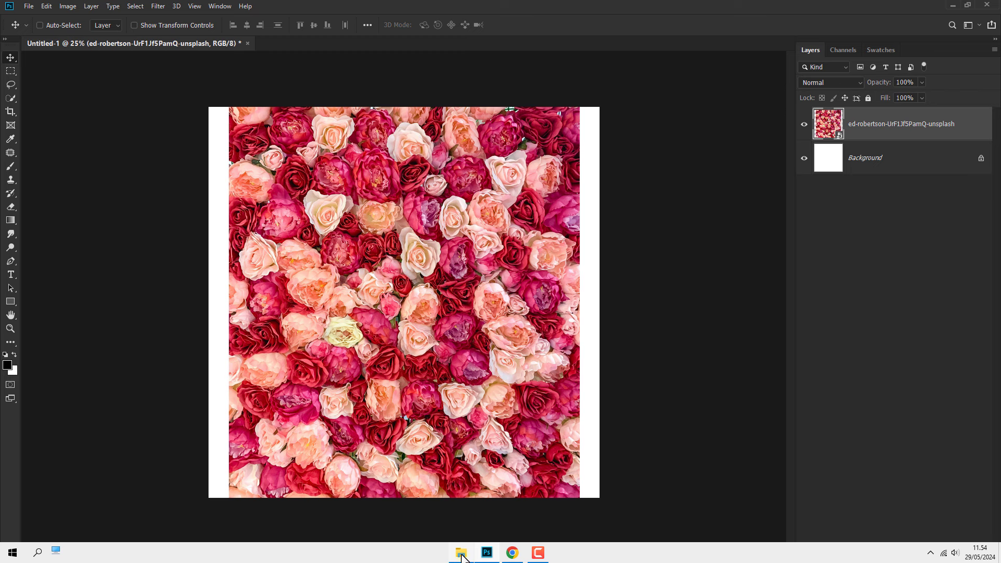
- Place the red heart PNG above the flowers, scale it to about 224% and move it slightly upward
{"action": "left_click", "coordinate": [461, 557]}
{"action": "left_click_drag", "start_coordinate": [177, 138], "coordinate": [375, 317]}
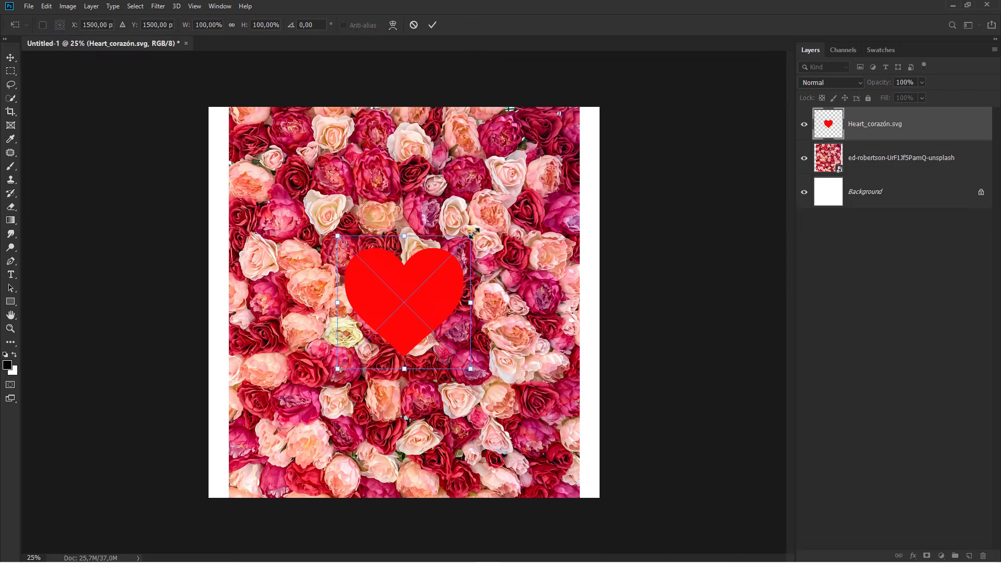
{"action": "left_click_drag", "start_coordinate": [472, 234], "coordinate": [553, 153]}
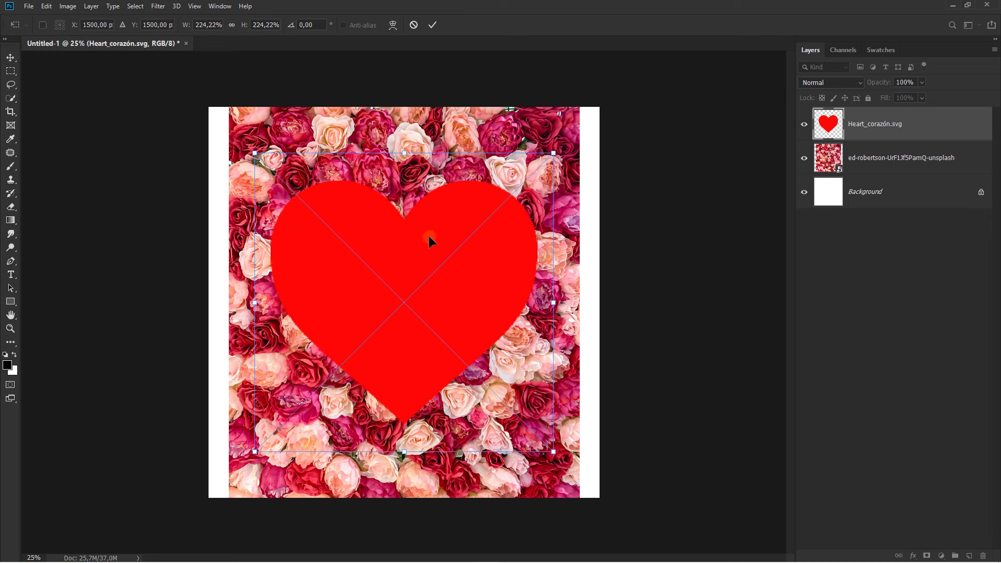
{"action": "left_click_drag", "start_coordinate": [417, 240], "coordinate": [421, 212]}
{"action": "key", "text": "Return"}
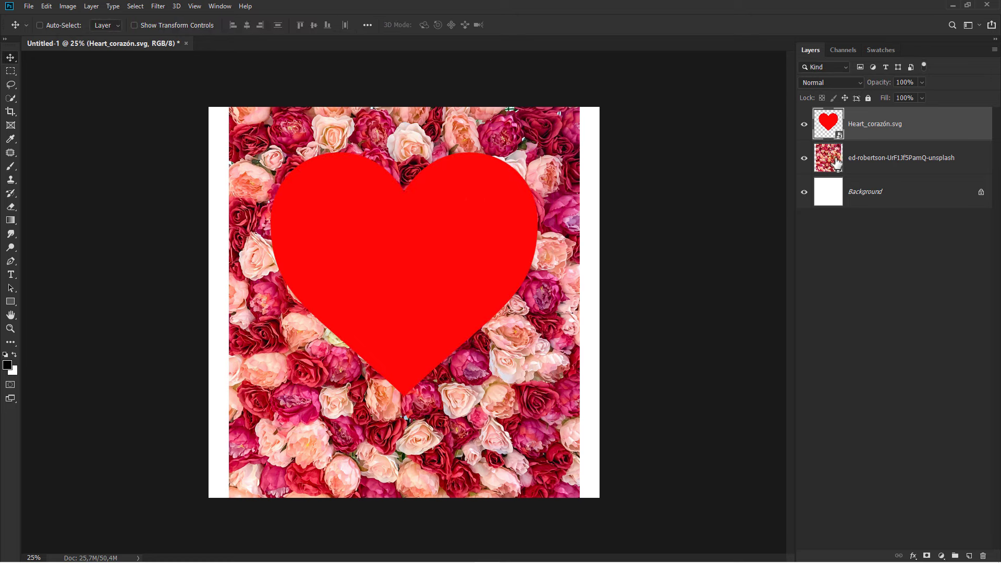
- Load the heart's outline as a selection, hide the heart layer and mask the flower photo to that shape
{"action": "left_click", "coordinate": [833, 131], "text": "ctrl"}
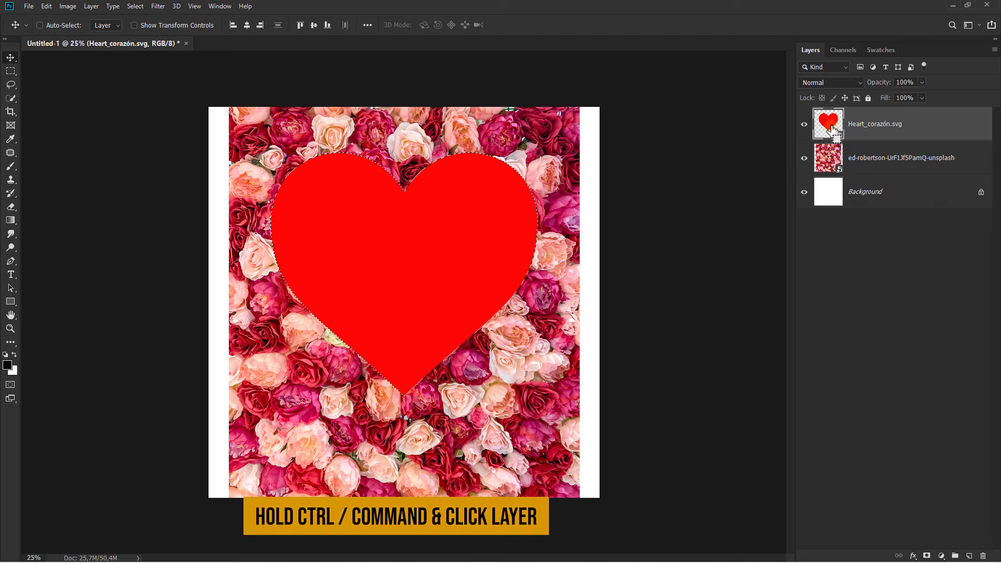
{"action": "left_click", "coordinate": [804, 126]}
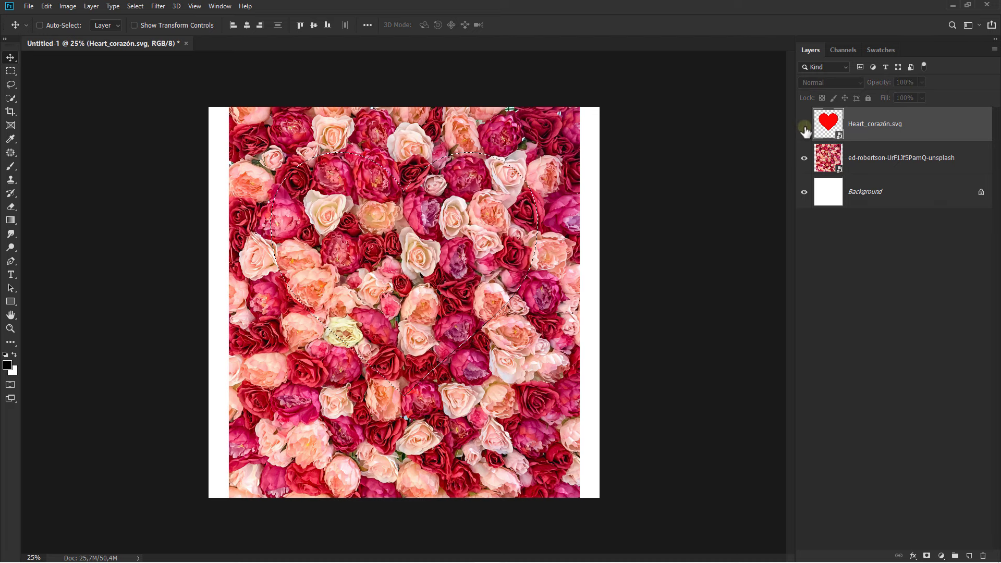
{"action": "left_click", "coordinate": [868, 157]}
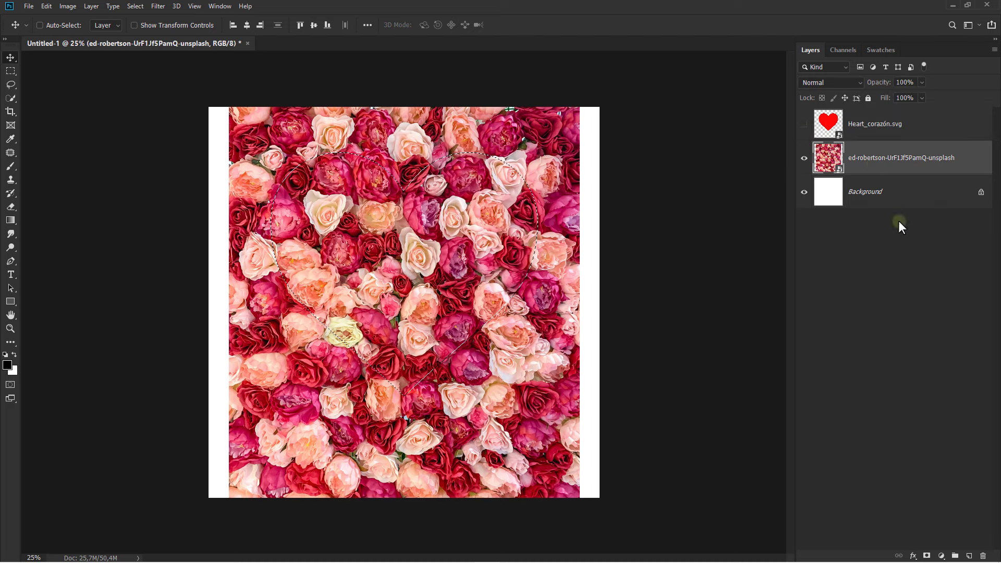
{"action": "left_click", "coordinate": [926, 556]}
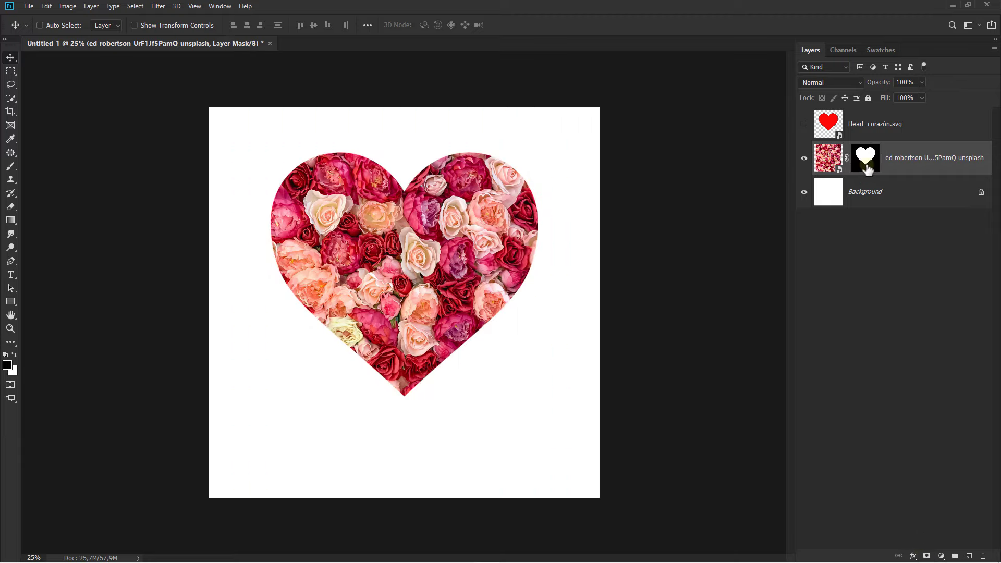
- Add a Gradient Map adjustment above the flower photo and clip it to that layer
{"action": "left_click", "coordinate": [906, 160]}
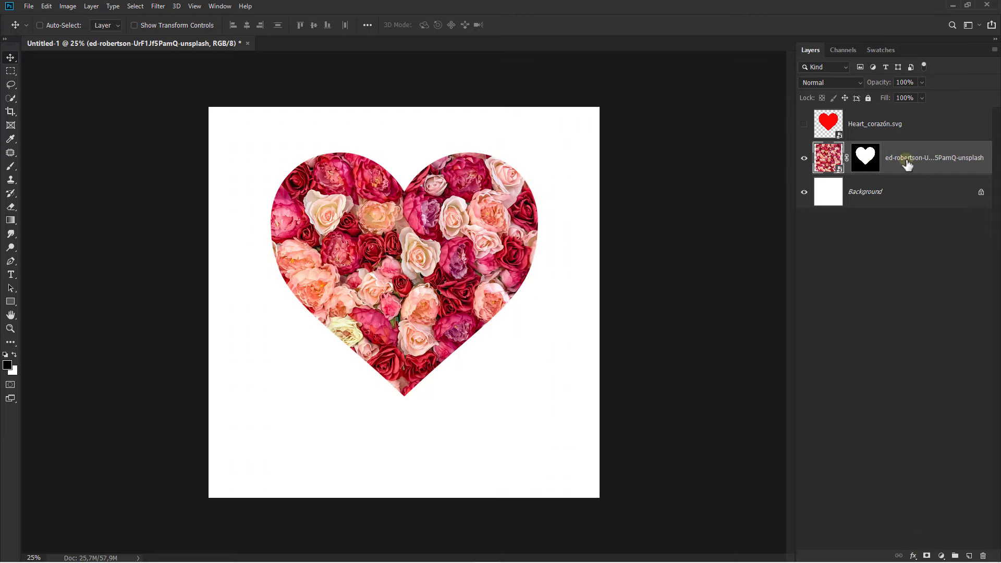
{"action": "key", "text": "ctrl+0"}
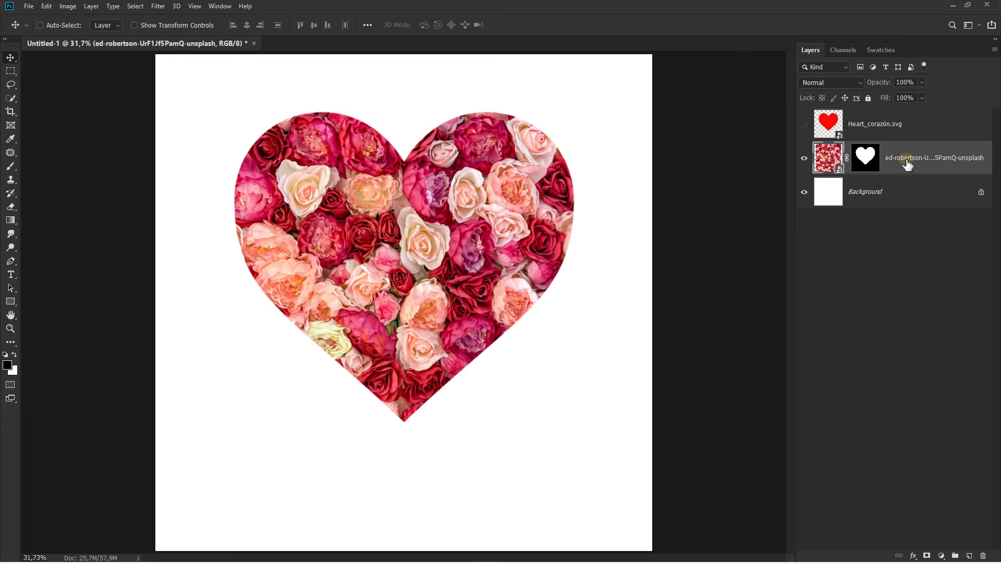
{"action": "left_click", "coordinate": [940, 555]}
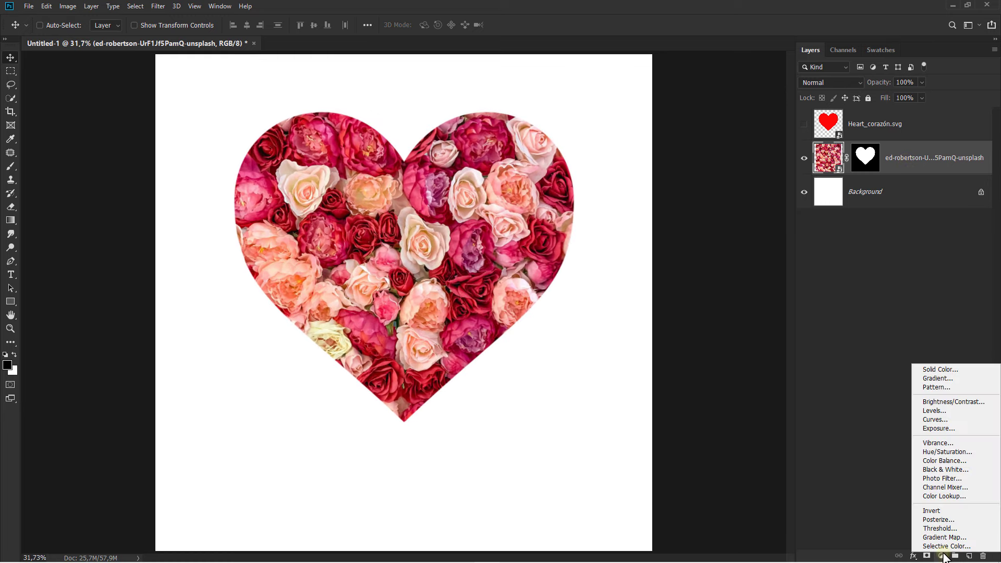
{"action": "left_click", "coordinate": [949, 537]}
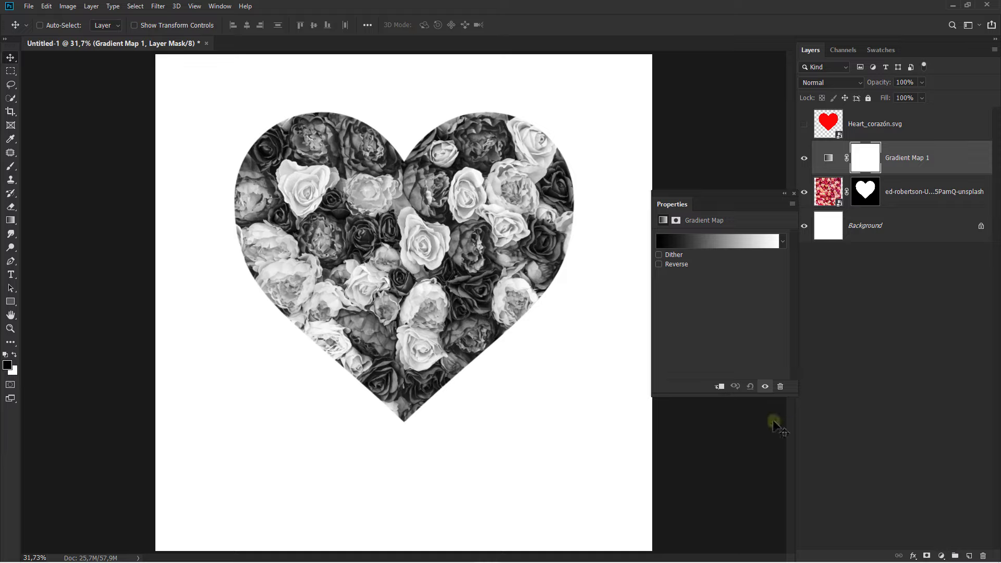
{"action": "left_click", "coordinate": [720, 383]}
- Append the Photographic Toning set to the Gradient Map's gradient presets
{"action": "left_click", "coordinate": [783, 243]}
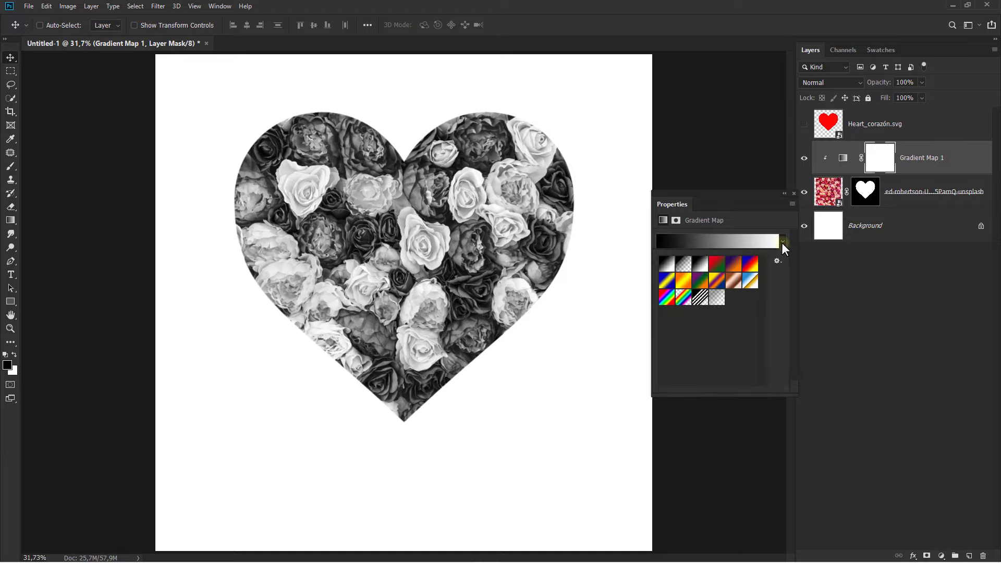
{"action": "left_click", "coordinate": [777, 261]}
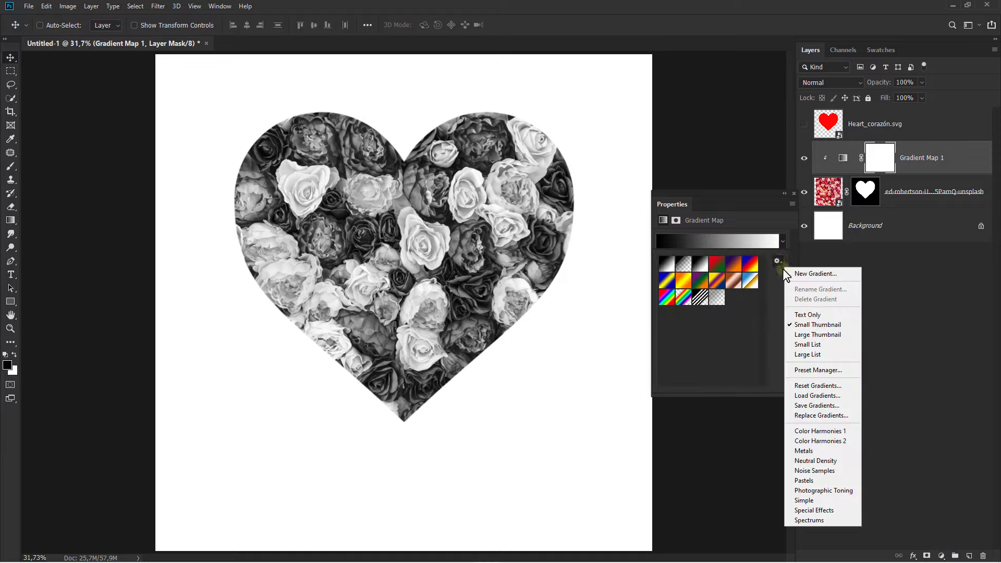
{"action": "left_click", "coordinate": [824, 490]}
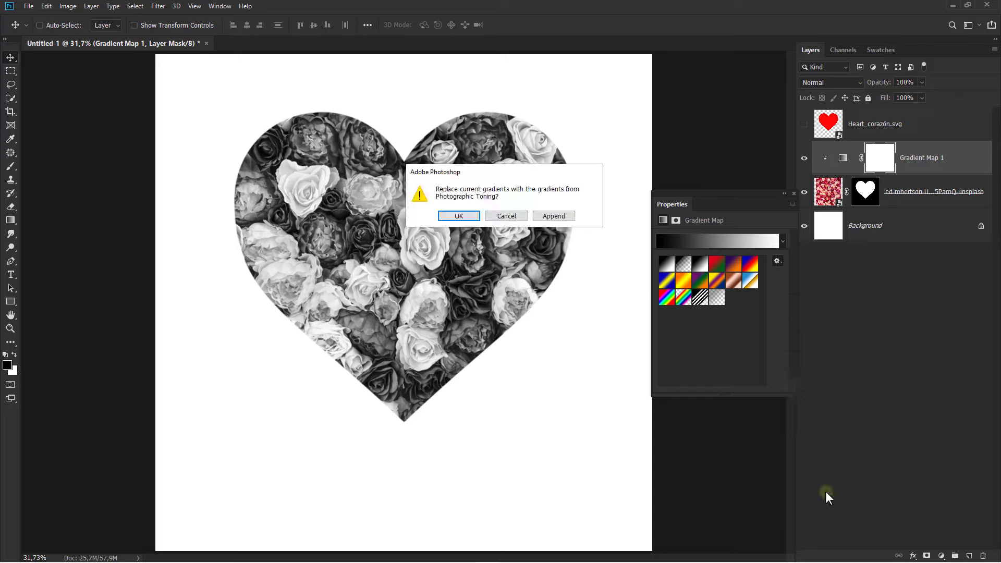
{"action": "left_click", "coordinate": [553, 215]}
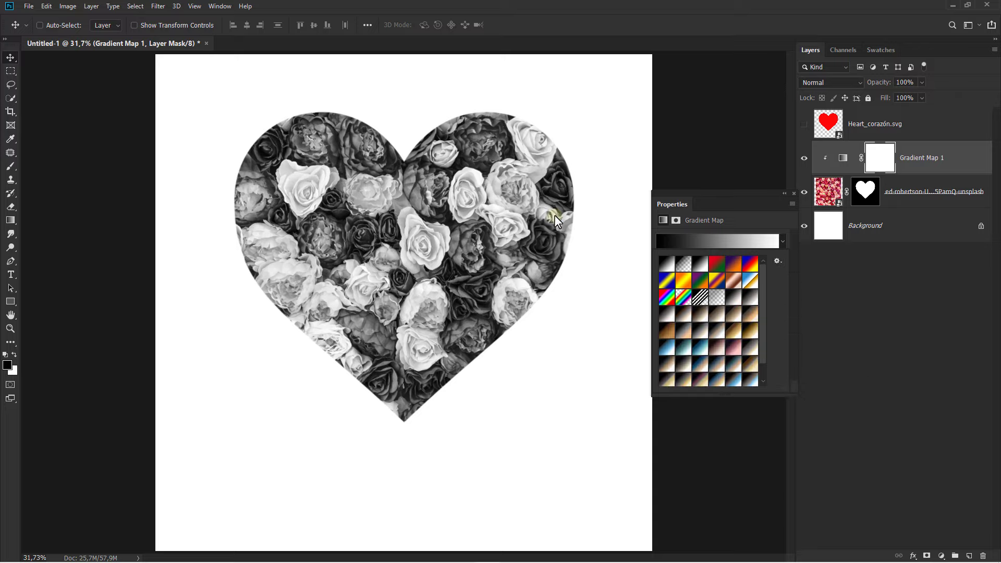
- Apply the Sepia-Selenium 2 gradient to the Gradient Map and compare the flowers with and without it
{"action": "left_click", "coordinate": [747, 243]}
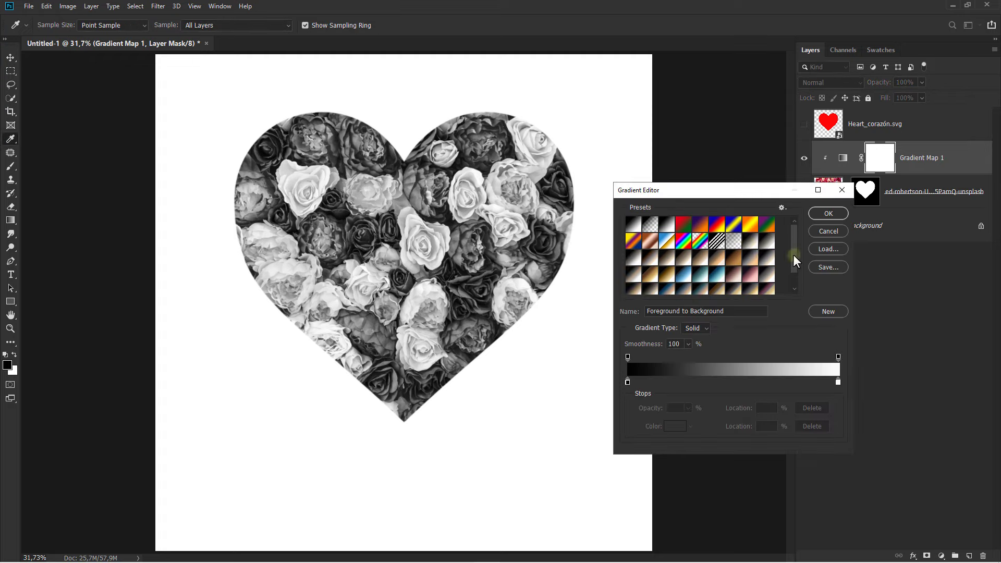
{"action": "left_click_drag", "start_coordinate": [793, 254], "coordinate": [793, 274]}
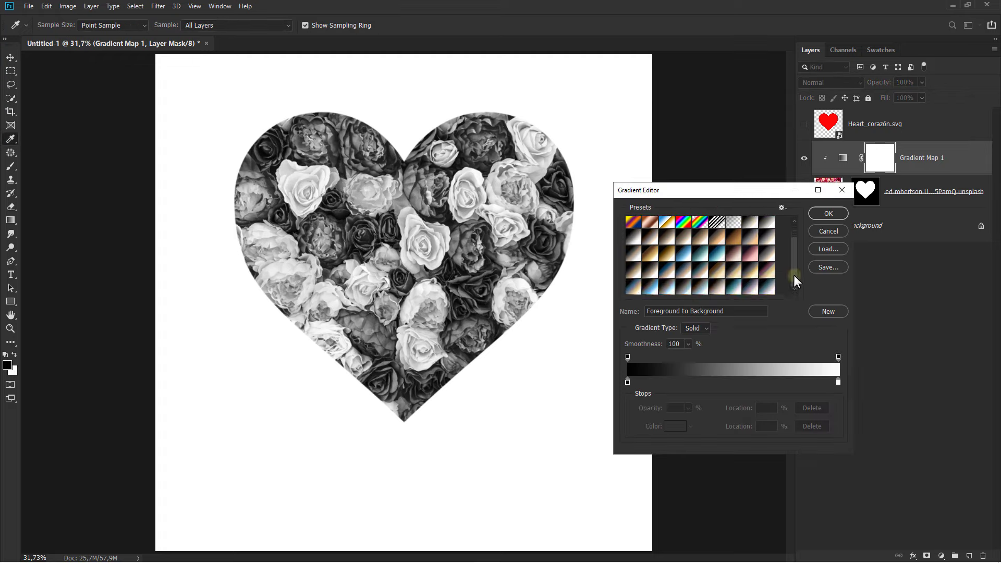
{"action": "left_click", "coordinate": [631, 271]}
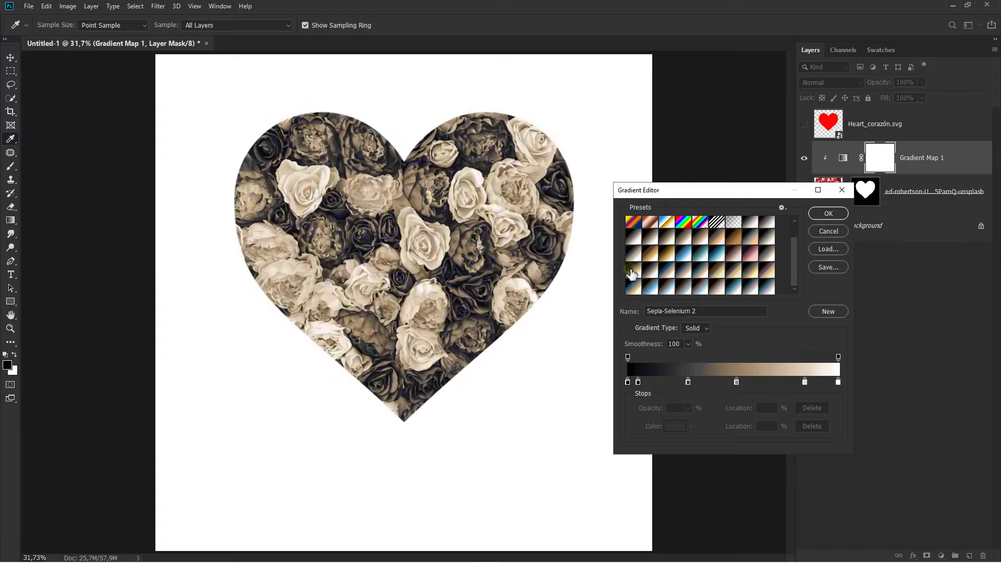
{"action": "left_click", "coordinate": [827, 215]}
{"action": "left_click", "coordinate": [793, 192]}
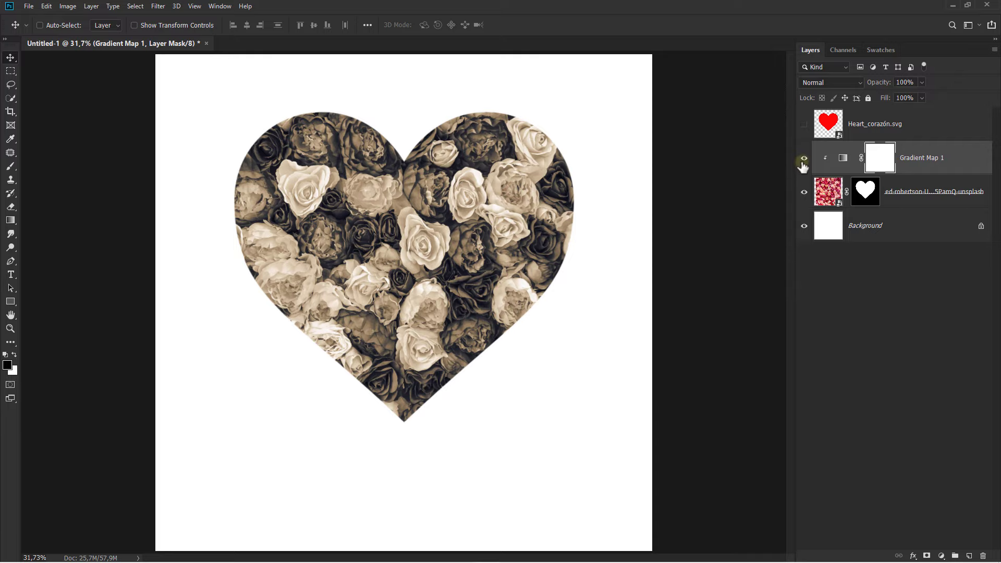
{"action": "left_click", "coordinate": [803, 160]}
{"action": "left_click", "coordinate": [803, 161]}
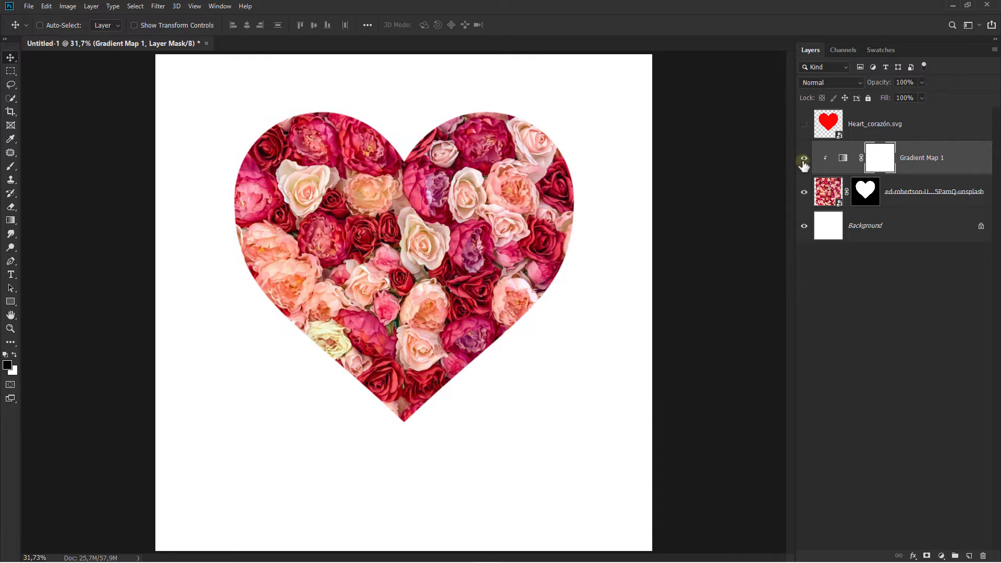
- Add a Hue/Saturation adjustment above the Gradient Map and clip it to the flower heart
{"action": "left_click", "coordinate": [916, 162]}
{"action": "scroll", "coordinate": [674, 266], "scroll_direction": "down", "scroll_amount": 1}
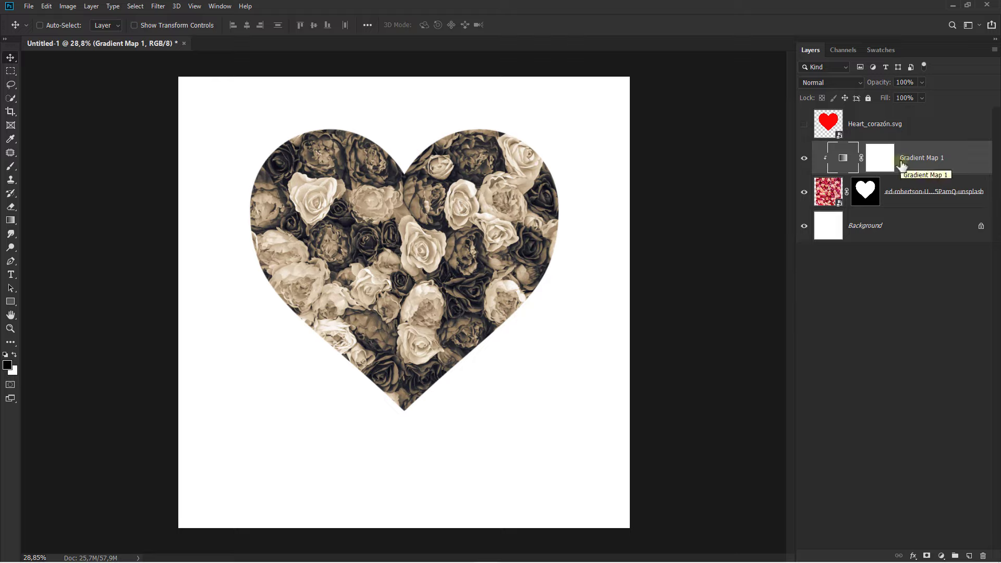
{"action": "left_click", "coordinate": [940, 556]}
{"action": "left_click", "coordinate": [948, 453]}
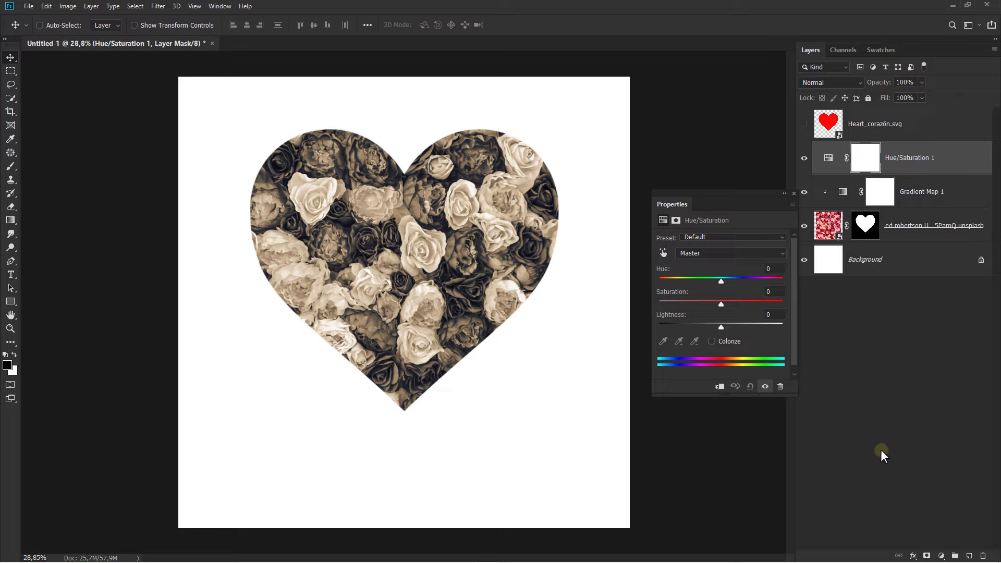
{"action": "left_click", "coordinate": [719, 388]}
- Colorize the Hue/Saturation adjustment with a saturation of 100 and lower the layer's opacity to 80%
{"action": "left_click", "coordinate": [711, 341]}
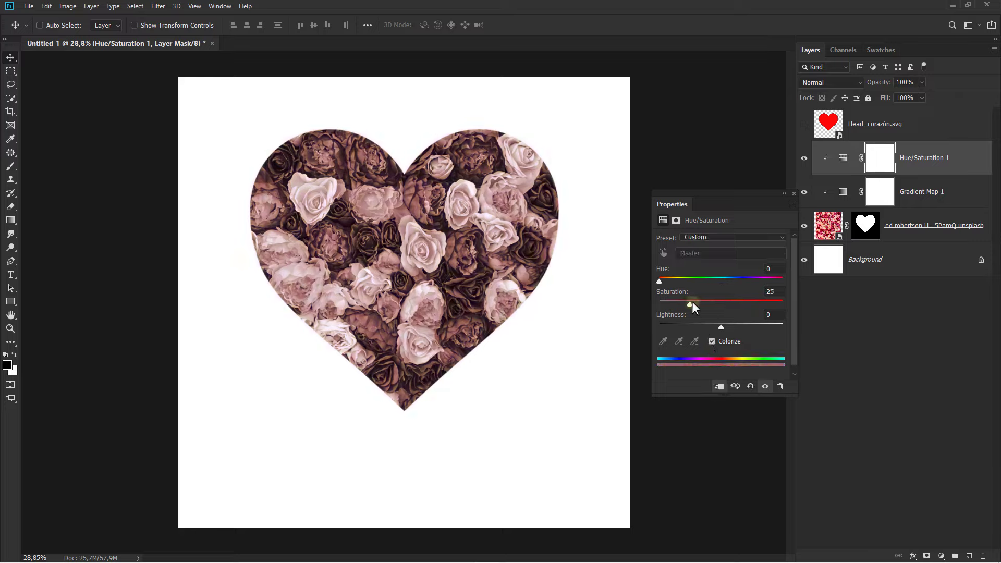
{"action": "left_click_drag", "start_coordinate": [692, 303], "coordinate": [761, 305]}
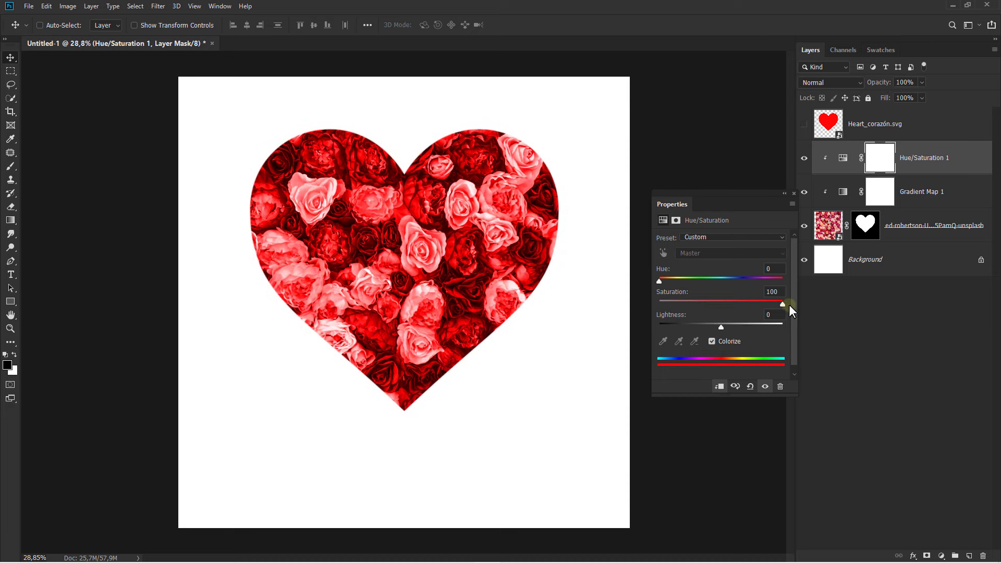
{"action": "left_click", "coordinate": [793, 193]}
{"action": "left_click", "coordinate": [913, 167]}
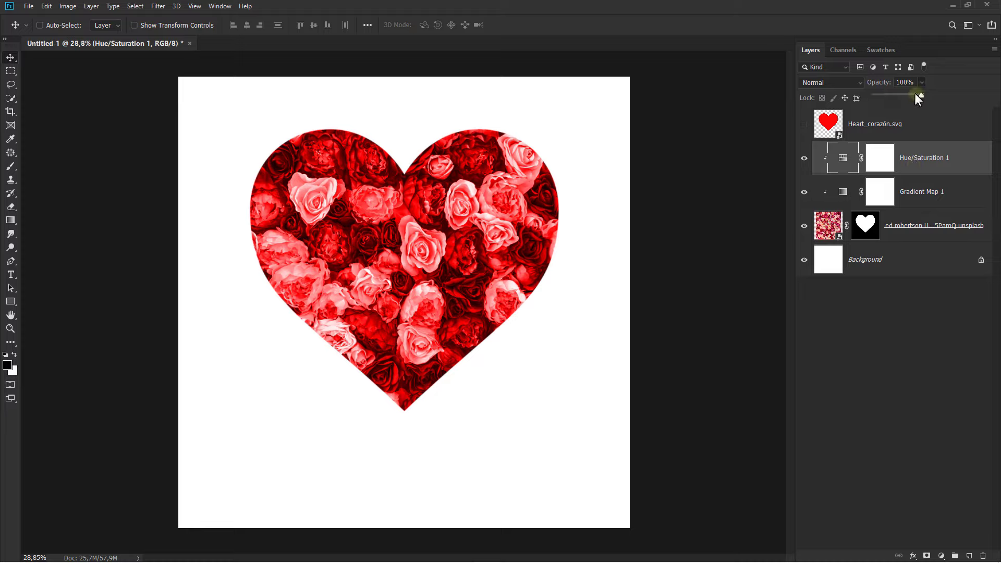
{"action": "left_click_drag", "start_coordinate": [915, 93], "coordinate": [910, 170]}
- In the Hue/Saturation layer's blending options, split the black This Layer Blend If slider to 27 / 61
{"action": "right_click", "coordinate": [909, 169]}
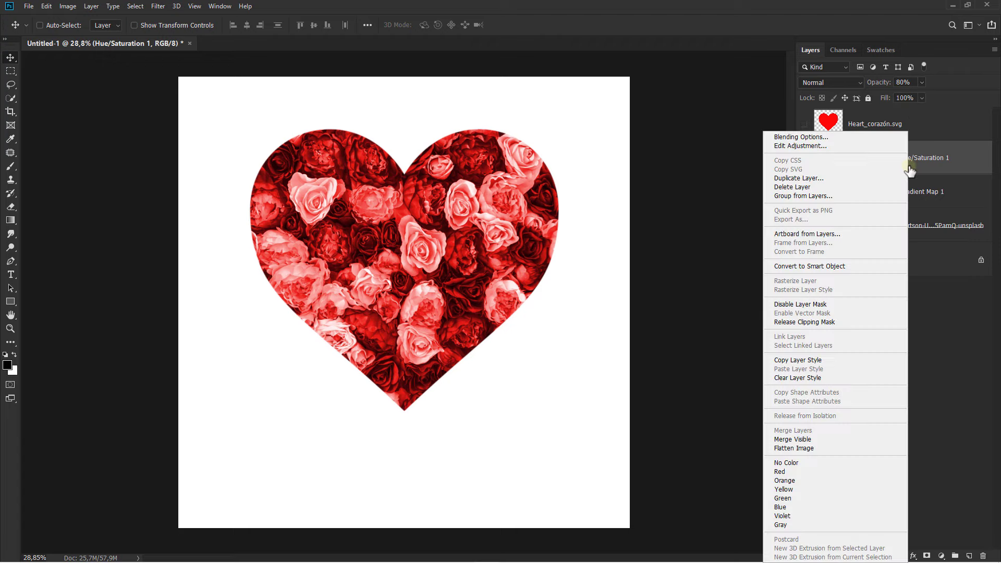
{"action": "left_click", "coordinate": [826, 135]}
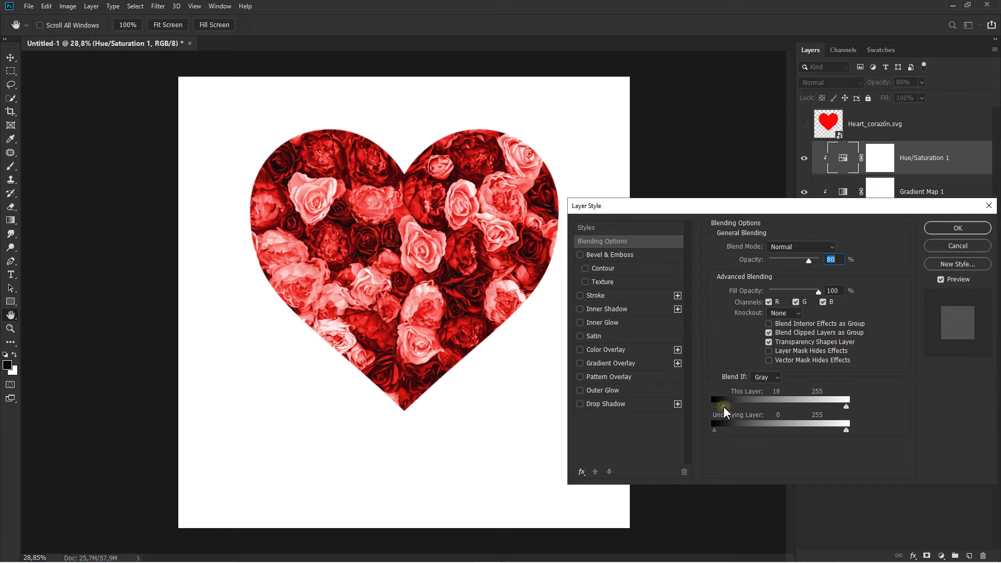
{"action": "key", "text": "alt"}
{"action": "left_click_drag", "start_coordinate": [728, 406], "coordinate": [751, 408]}
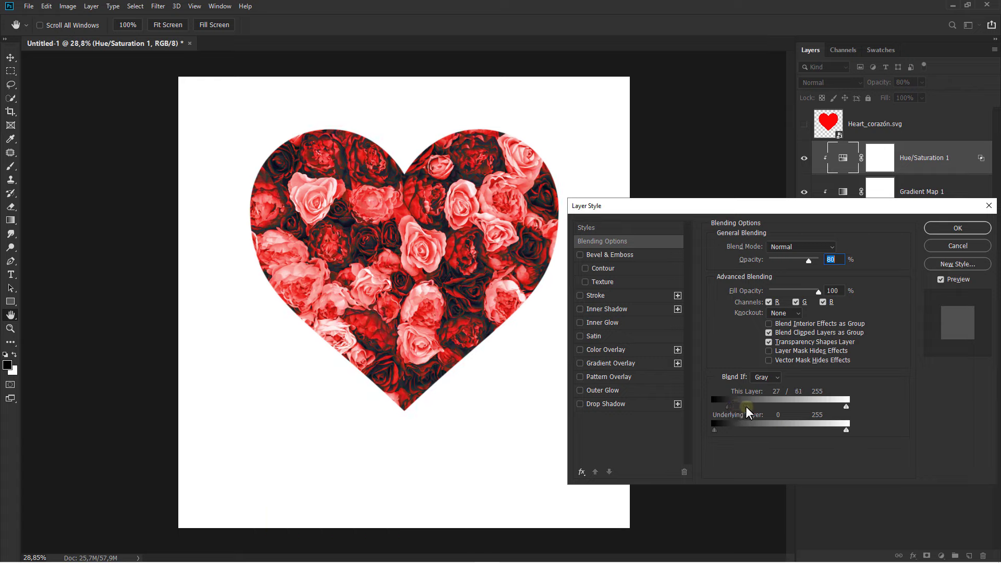
- Split the white Underlying Layer Blend If slider to 29 / 255, apply it, and compare the heart with and without the adjustment
{"action": "key", "text": "alt"}
{"action": "left_click_drag", "start_coordinate": [846, 430], "coordinate": [734, 431]}
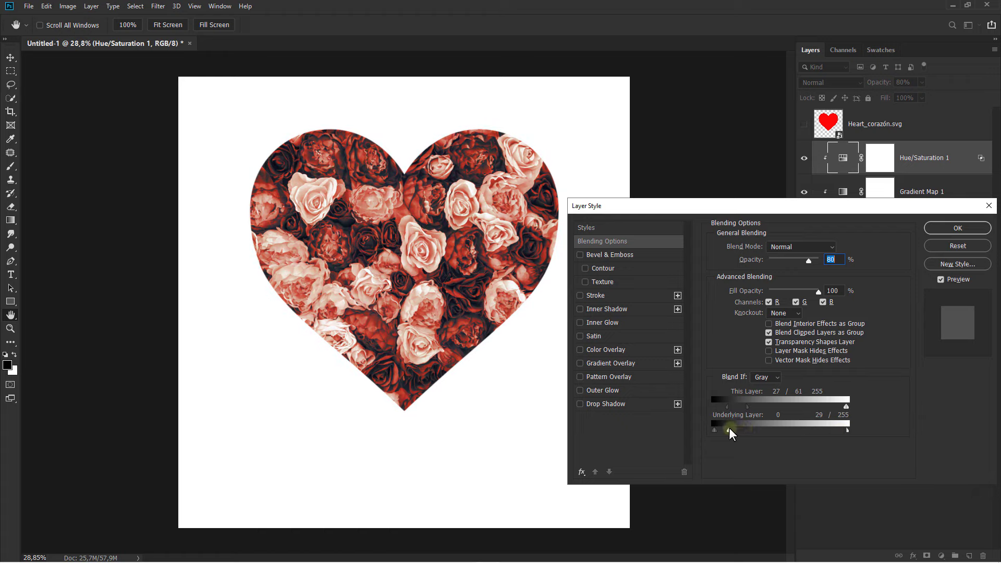
{"action": "left_click", "coordinate": [941, 279]}
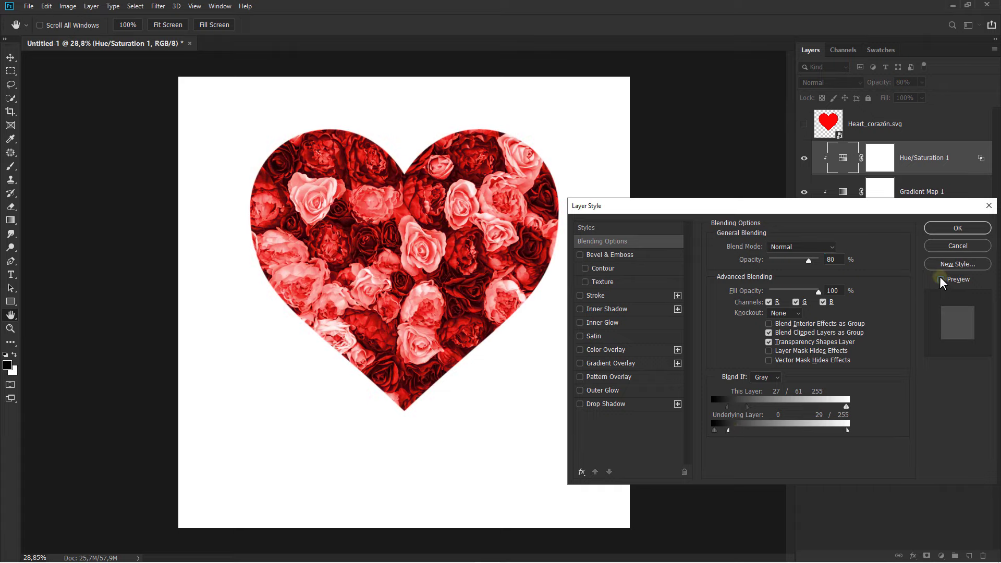
{"action": "left_click", "coordinate": [940, 279]}
{"action": "left_click", "coordinate": [957, 228]}
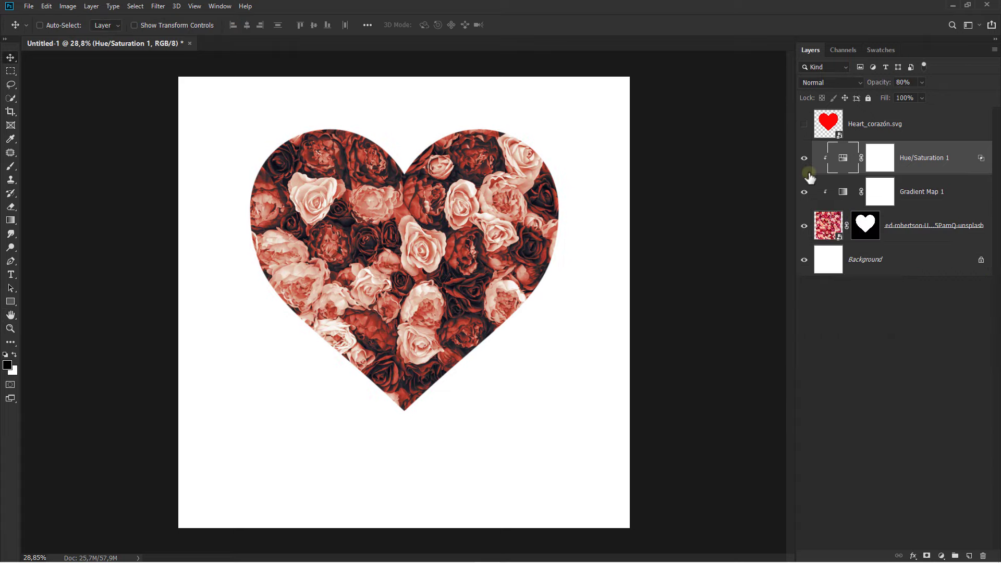
{"action": "left_click", "coordinate": [804, 158]}
{"action": "left_click", "coordinate": [804, 160]}
- Add a Solid Color fill layer in 141414 directly above the Background
{"action": "left_click", "coordinate": [925, 263]}
{"action": "left_click", "coordinate": [940, 556]}
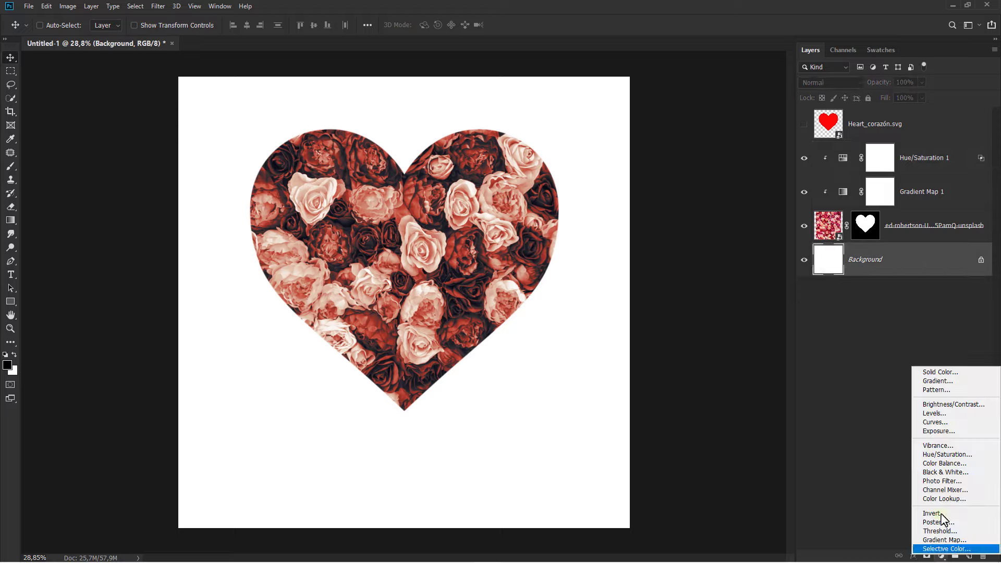
{"action": "left_click", "coordinate": [943, 373]}
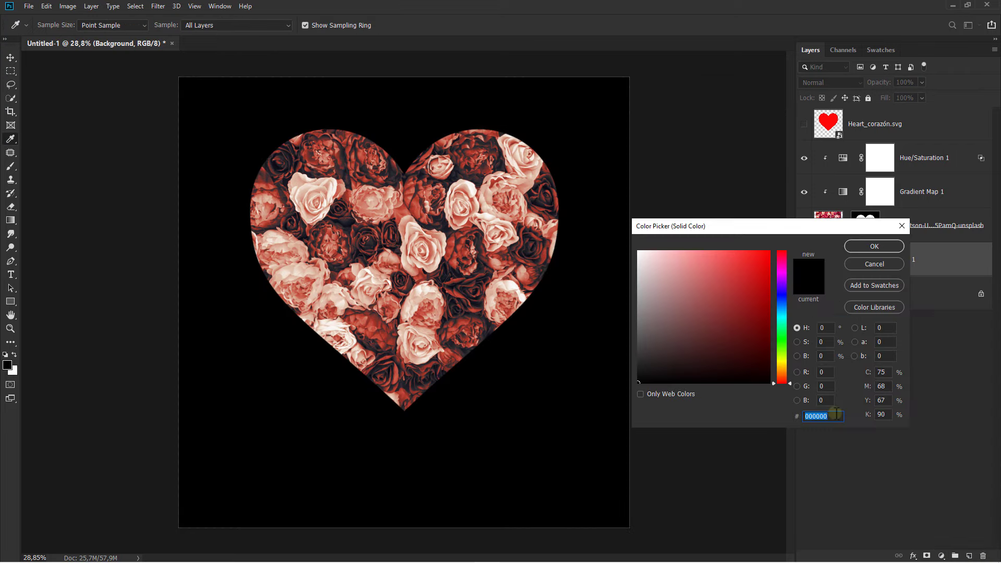
{"action": "type", "text": "141414"}
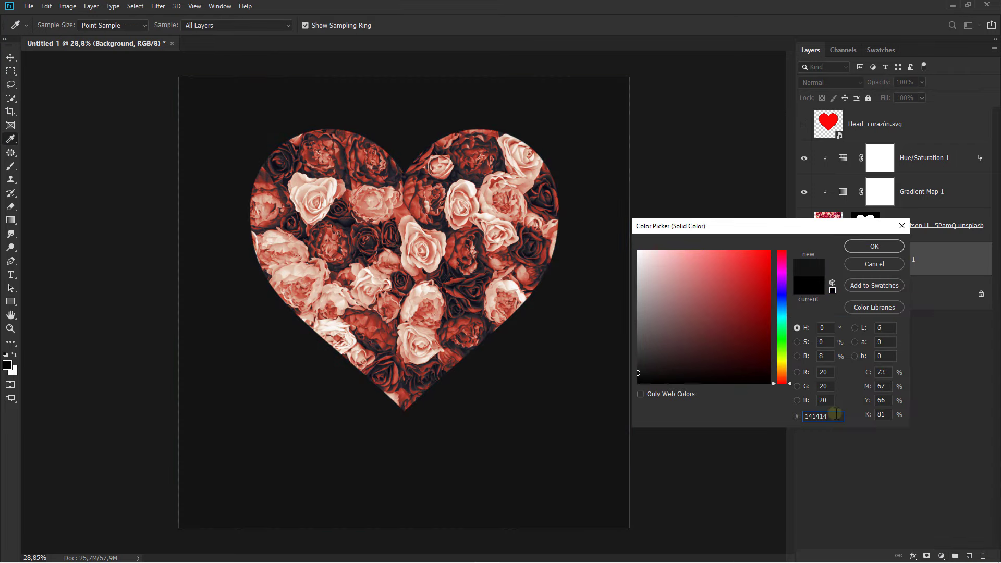
{"action": "left_click", "coordinate": [870, 247]}
- Try darker colors for the workspace around the canvas and settle on Light Gray
{"action": "right_click", "coordinate": [676, 295]}
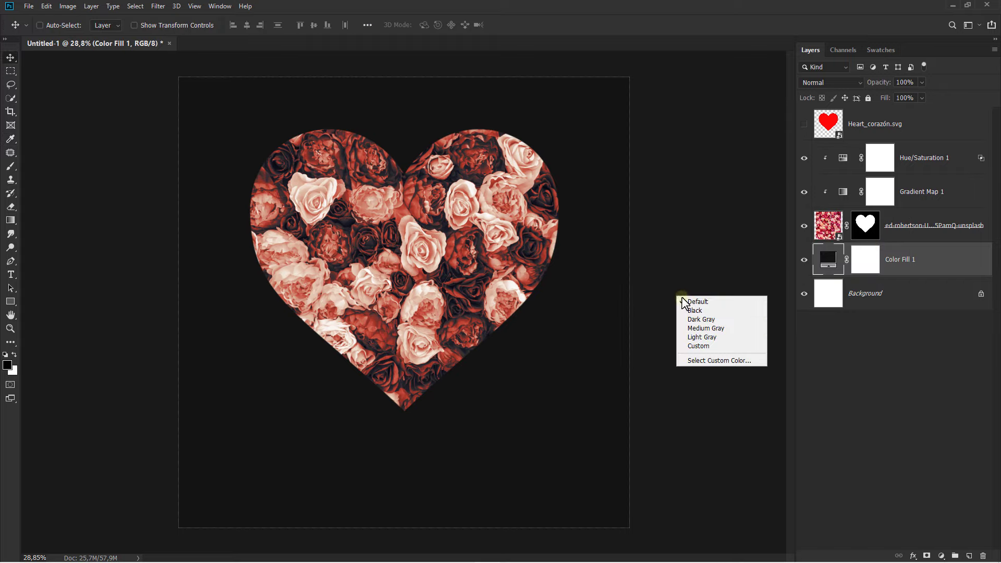
{"action": "left_click", "coordinate": [701, 319]}
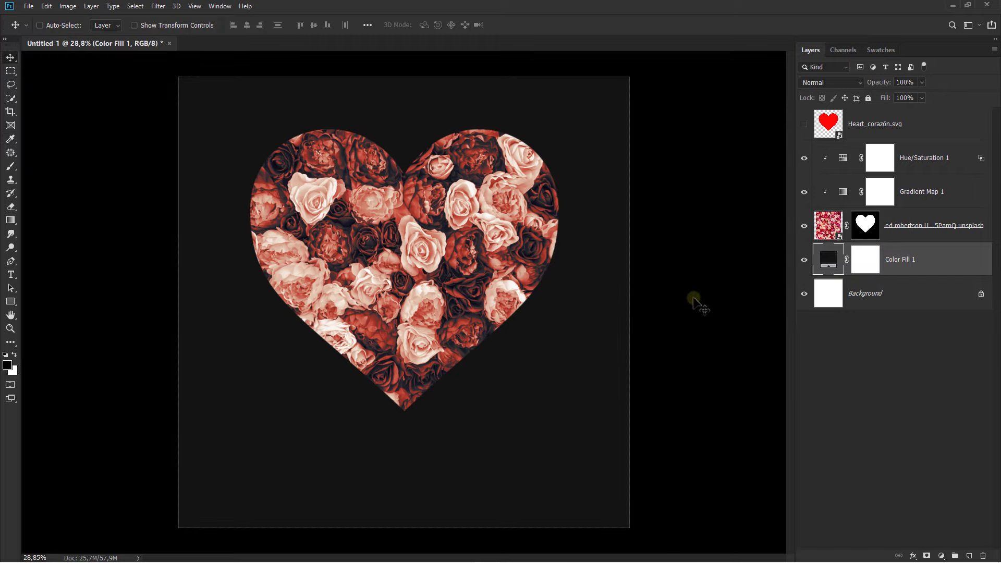
{"action": "right_click", "coordinate": [696, 296]}
{"action": "left_click", "coordinate": [706, 320]}
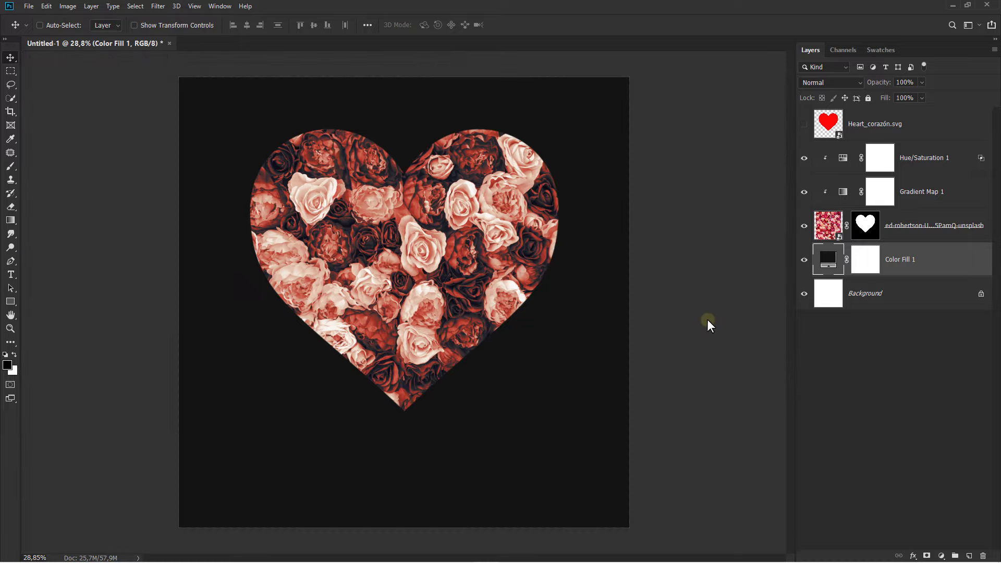
{"action": "right_click", "coordinate": [693, 304]}
{"action": "left_click", "coordinate": [717, 345]}
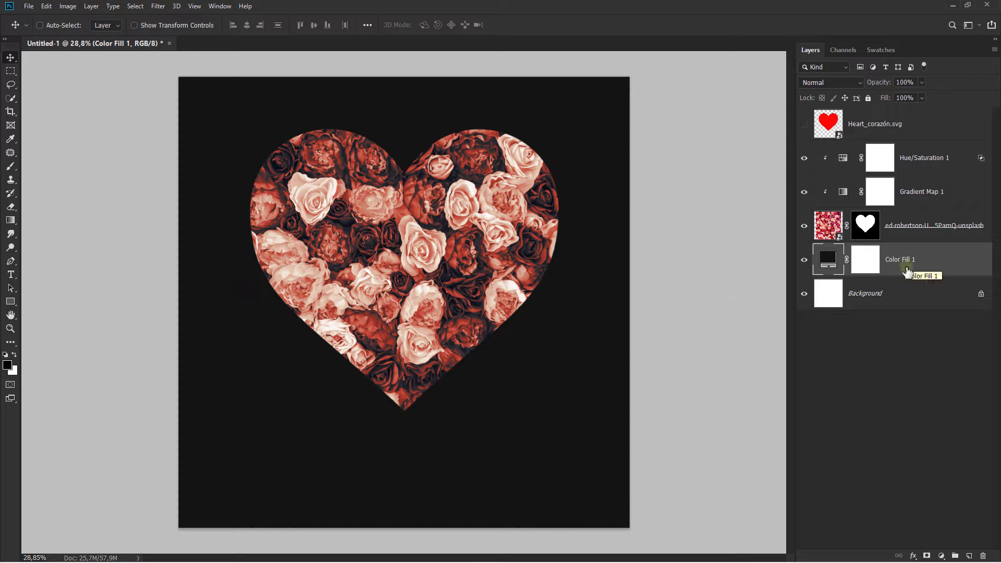
- Create a new layer above the color fill and choose the 171 px streak brush from the Particles group
{"action": "left_click", "coordinate": [969, 556]}
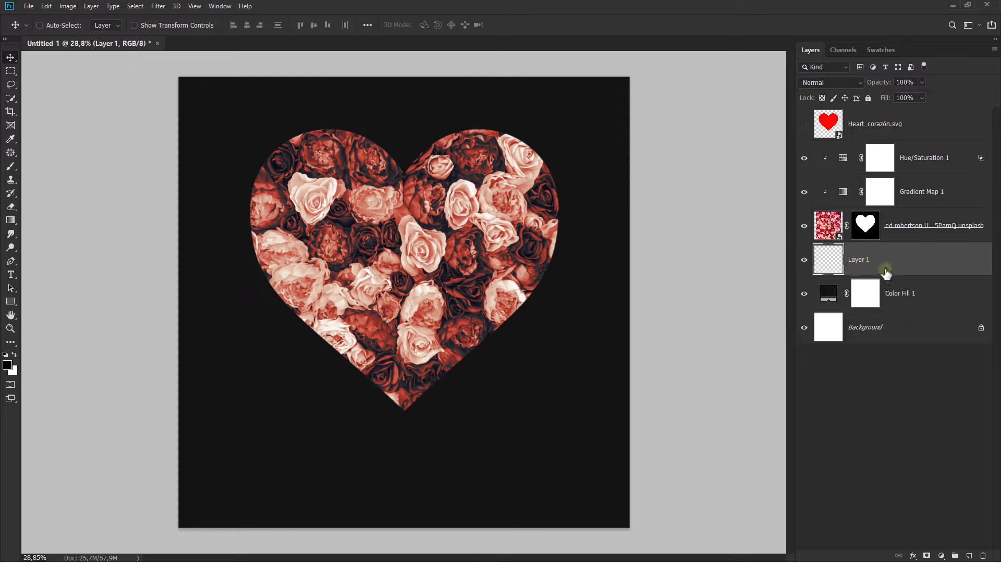
{"action": "left_click", "coordinate": [11, 165]}
{"action": "left_click", "coordinate": [78, 166]}
{"action": "right_click", "coordinate": [293, 180]}
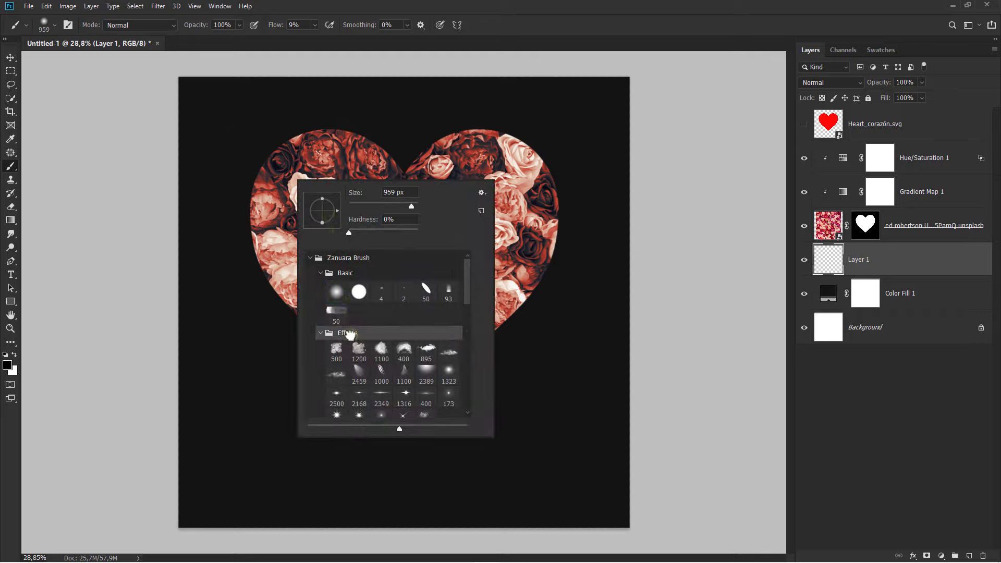
{"action": "left_click_drag", "start_coordinate": [465, 296], "coordinate": [468, 337]}
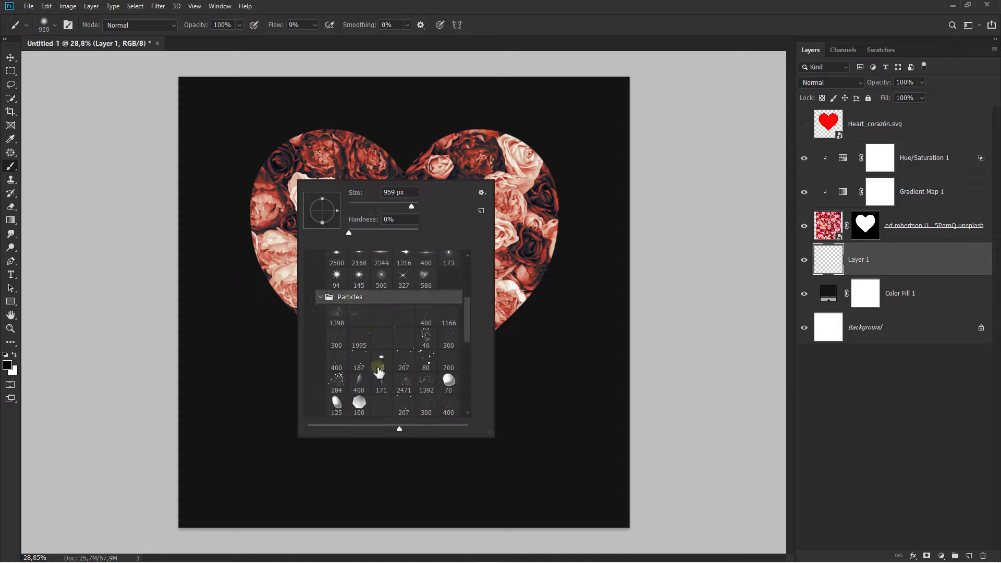
{"action": "left_click", "coordinate": [381, 383]}
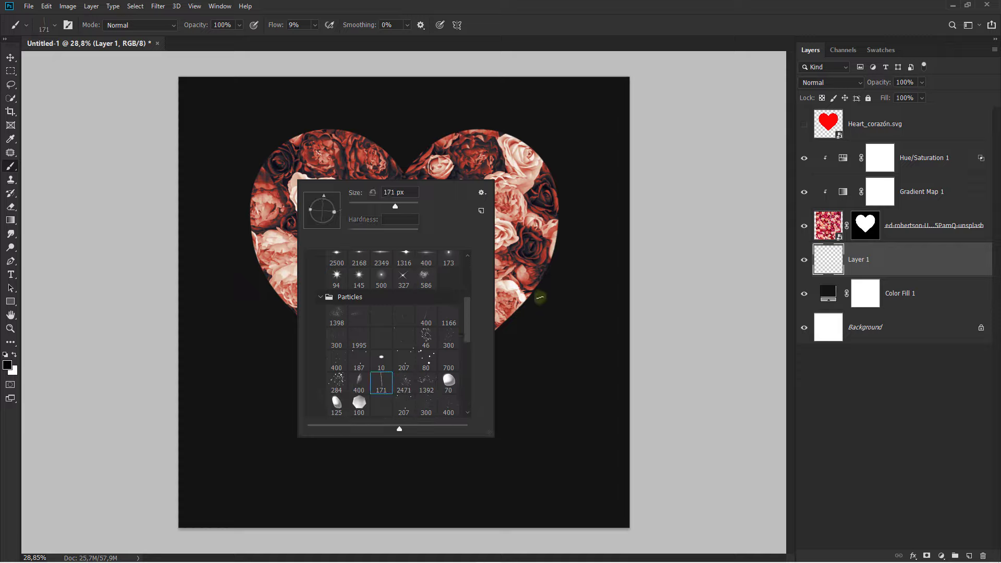
- Paint white streaks behind the heart across the canvas's upper area with the brush at 100% flow and 500 px
{"action": "left_click", "coordinate": [14, 354]}
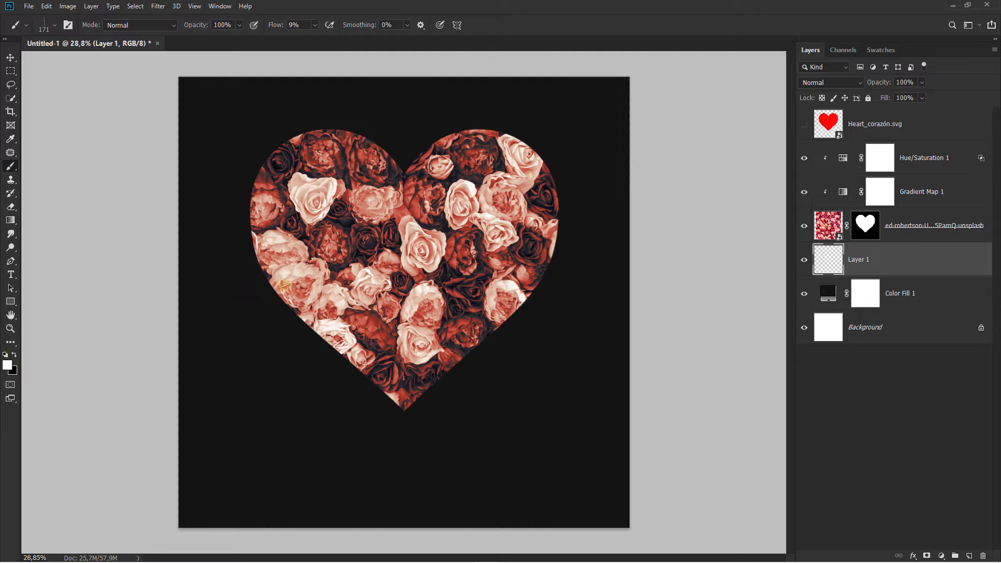
{"action": "left_click", "coordinate": [316, 25]}
{"action": "left_click_drag", "start_coordinate": [315, 38], "coordinate": [481, 26]}
{"action": "right_click", "coordinate": [431, 189]}
{"action": "left_click", "coordinate": [527, 188]}
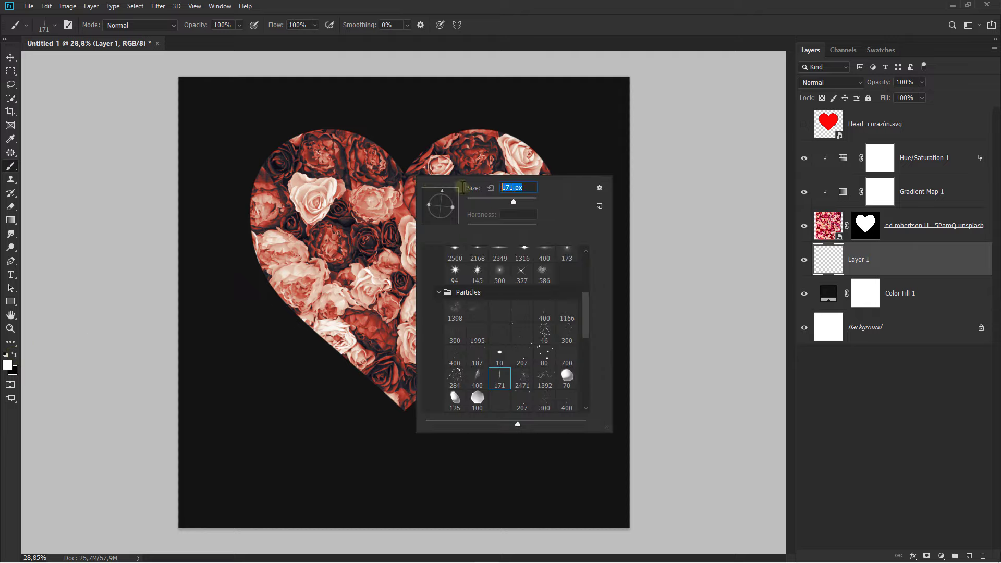
{"action": "type", "text": "500"}
{"action": "key", "text": "Return"}
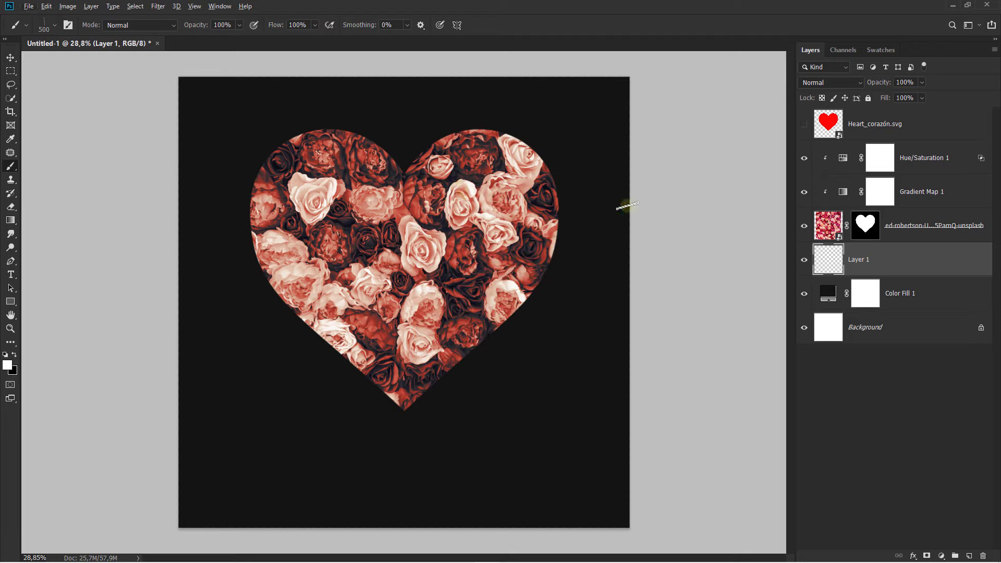
{"action": "left_click_drag", "start_coordinate": [692, 151], "coordinate": [88, 154]}
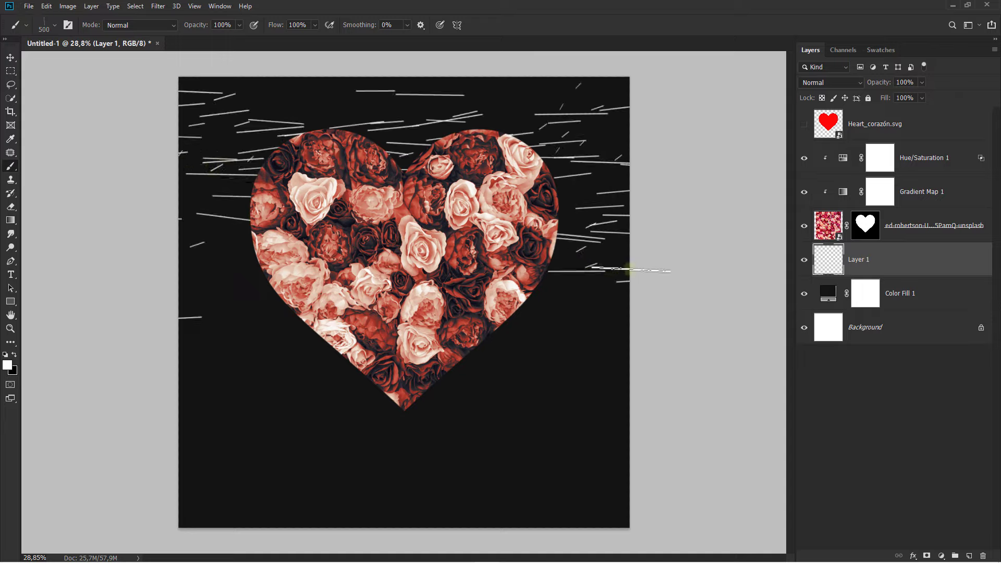
- Paint fainter streaks around the middle and lower part of the heart at 53% flow and at 19% flow
{"action": "left_click", "coordinate": [315, 25]}
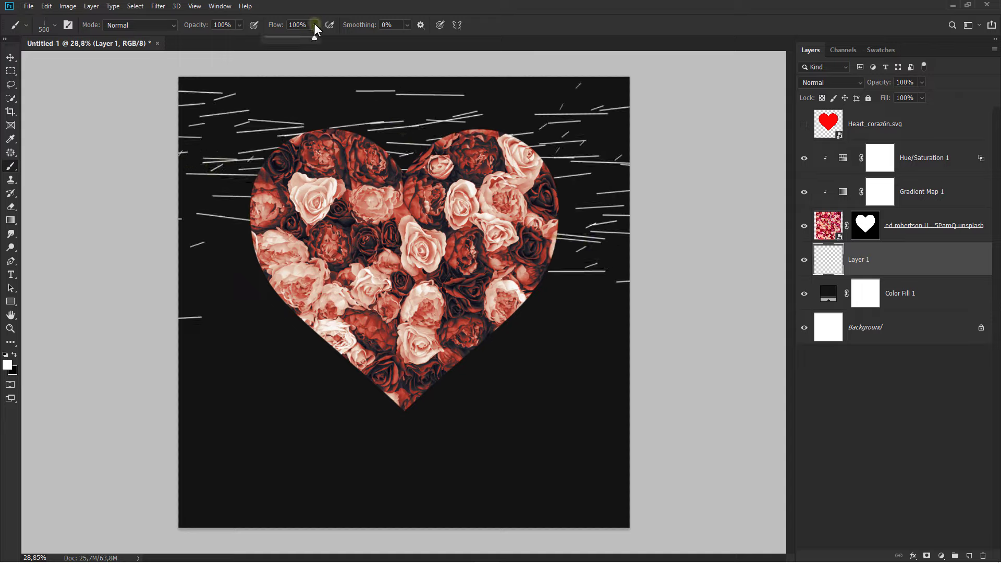
{"action": "left_click", "coordinate": [292, 37]}
{"action": "mouse_move", "coordinate": [704, 290]}
{"action": "left_mouse_down"}
{"action": "mouse_move", "coordinate": [621, 299]}
{"action": "mouse_move", "coordinate": [75, 269]}
{"action": "left_mouse_up"}
{"action": "scroll", "coordinate": [513, 237], "scroll_direction": "down", "scroll_amount": 1}
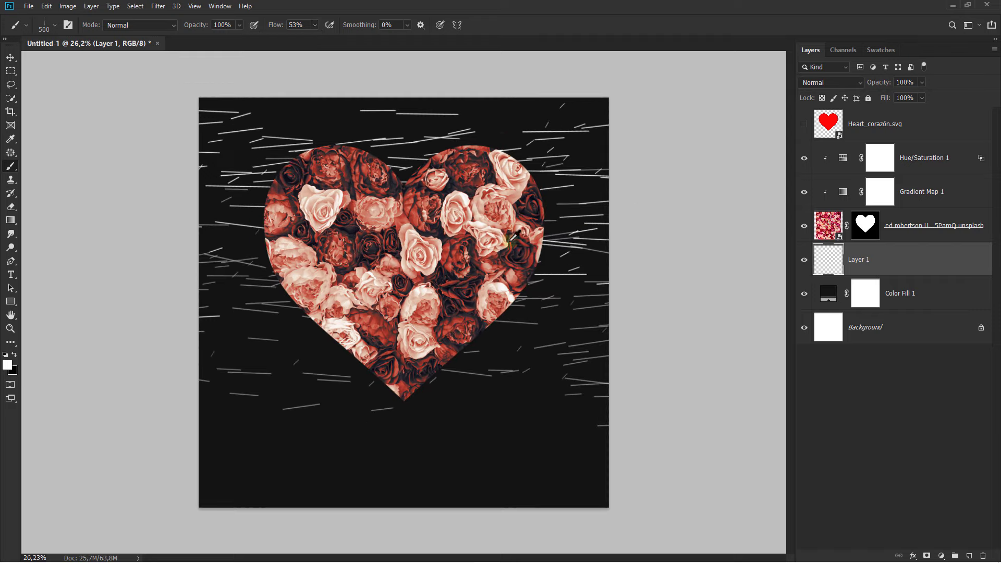
{"action": "left_click", "coordinate": [315, 25]}
{"action": "left_click_drag", "start_coordinate": [298, 36], "coordinate": [283, 37]}
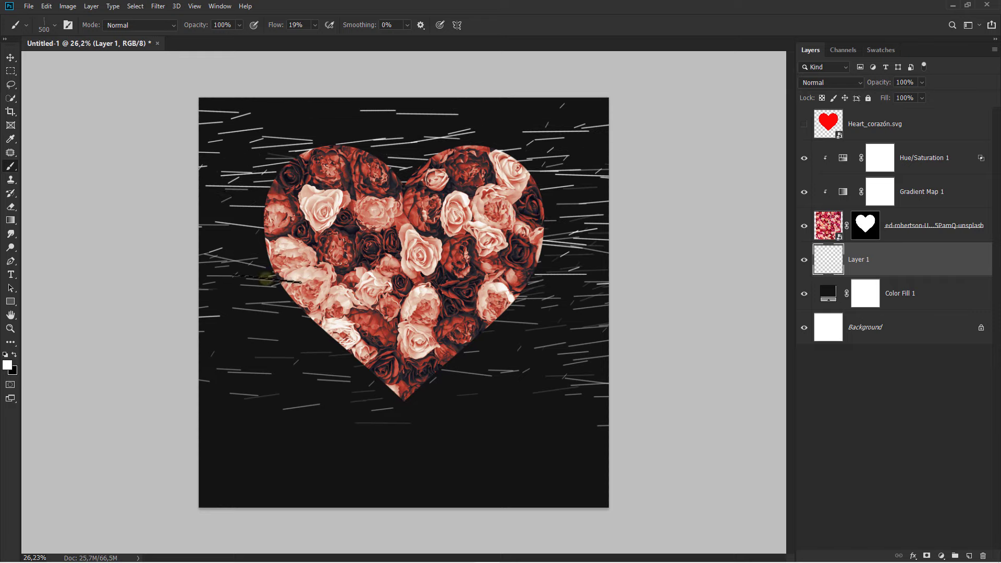
- Lower the streak layer's opacity to 80%
{"action": "scroll", "coordinate": [441, 235], "scroll_direction": "up", "scroll_amount": 1}
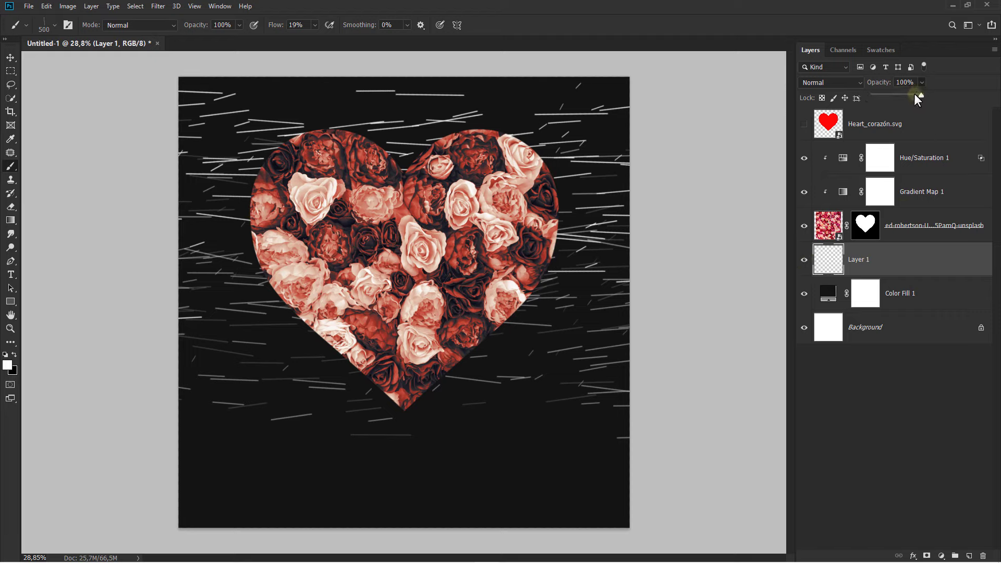
{"action": "left_click_drag", "start_coordinate": [914, 94], "coordinate": [914, 95]}
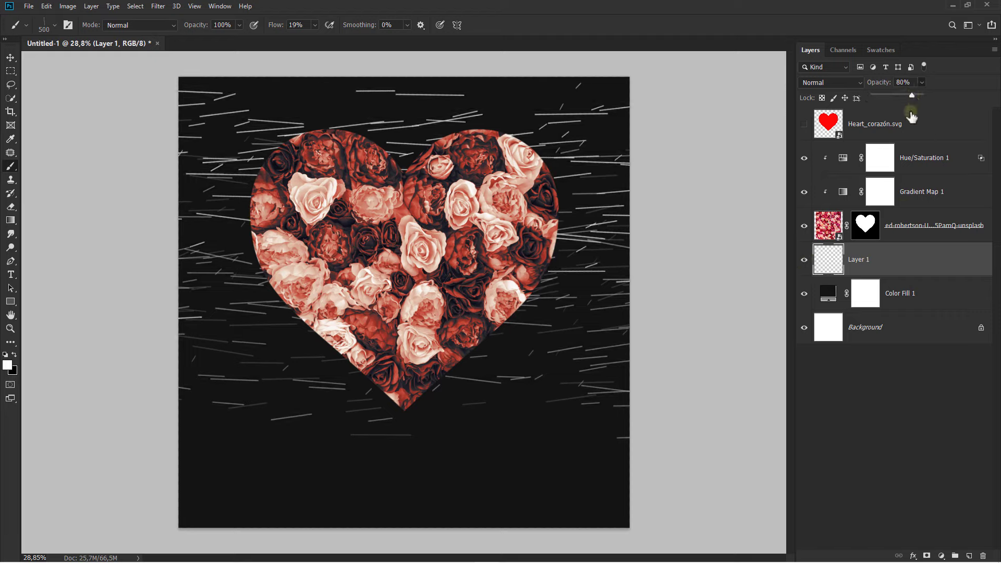
{"action": "left_click", "coordinate": [894, 267]}
{"action": "key", "text": "v"}
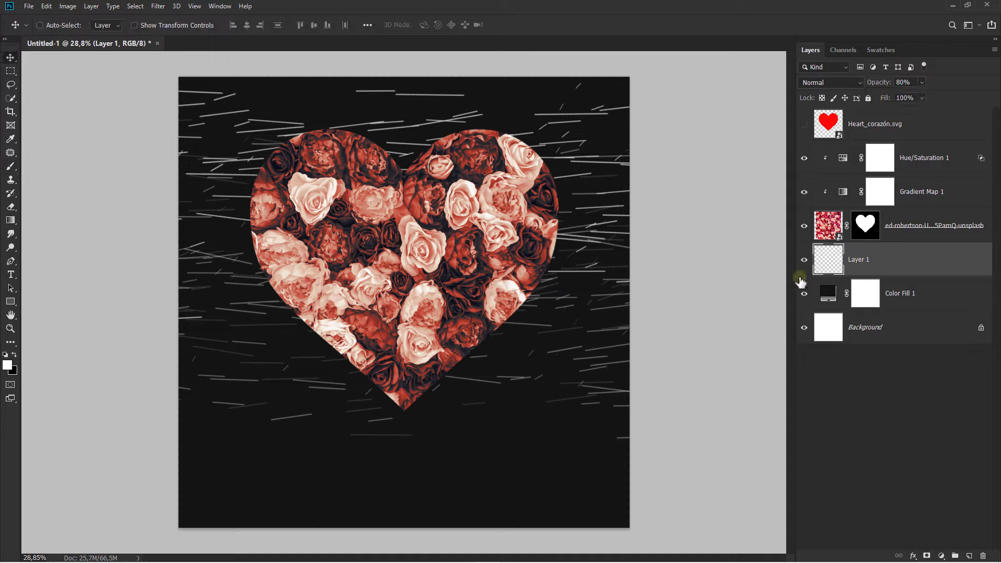
- Brush more faint streaks around and below the heart at 19% flow, and compare the image with and without the layer
{"action": "key", "text": "b"}
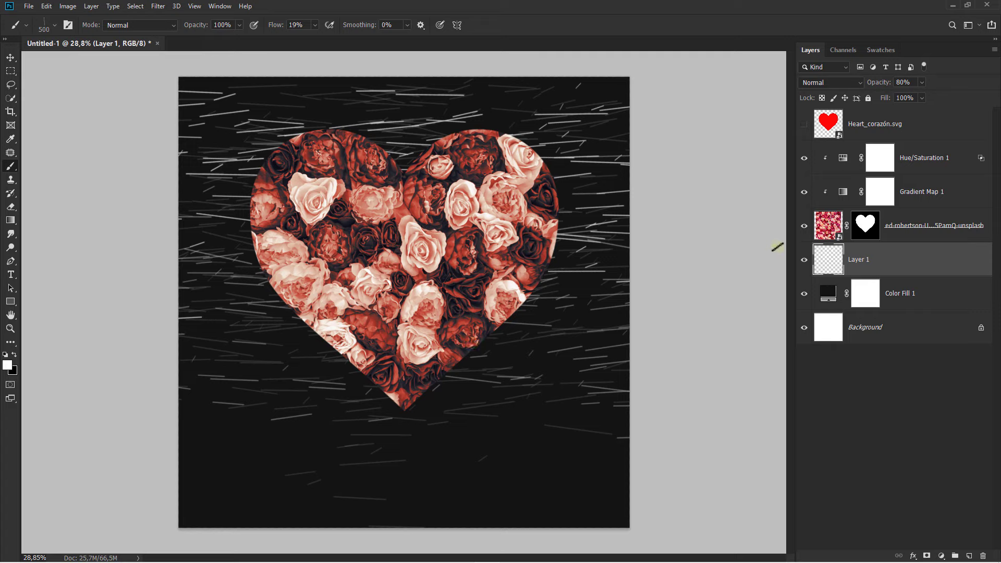
{"action": "left_click", "coordinate": [804, 259]}
{"action": "left_click", "coordinate": [806, 259]}
- Add a Drop Shadow to the masked flower layer with color 000000, distance 0 px and size 250 px
{"action": "left_click", "coordinate": [904, 225]}
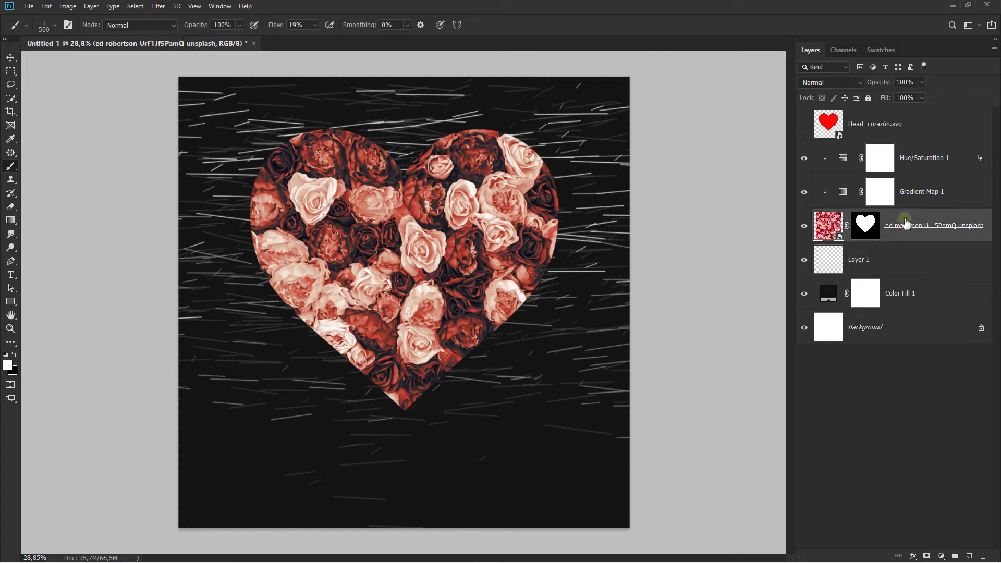
{"action": "right_click", "coordinate": [904, 225]}
{"action": "left_click", "coordinate": [818, 135]}
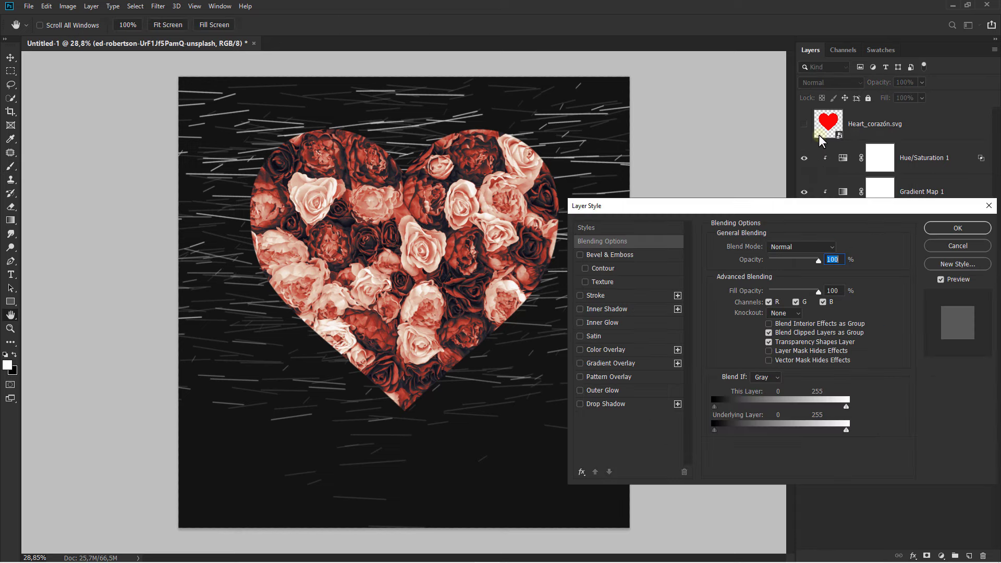
{"action": "left_click", "coordinate": [605, 404]}
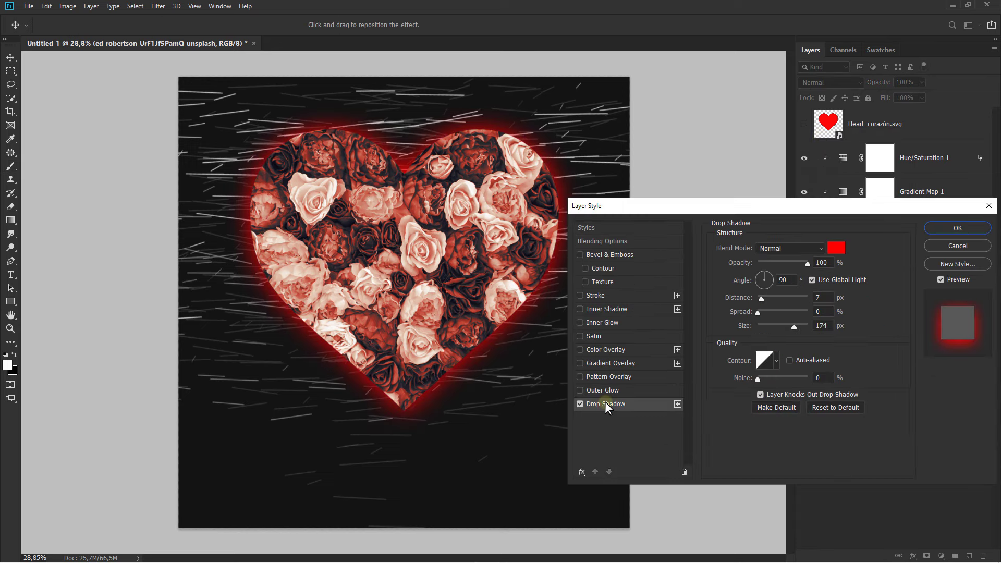
{"action": "left_click_drag", "start_coordinate": [794, 326], "coordinate": [823, 323]}
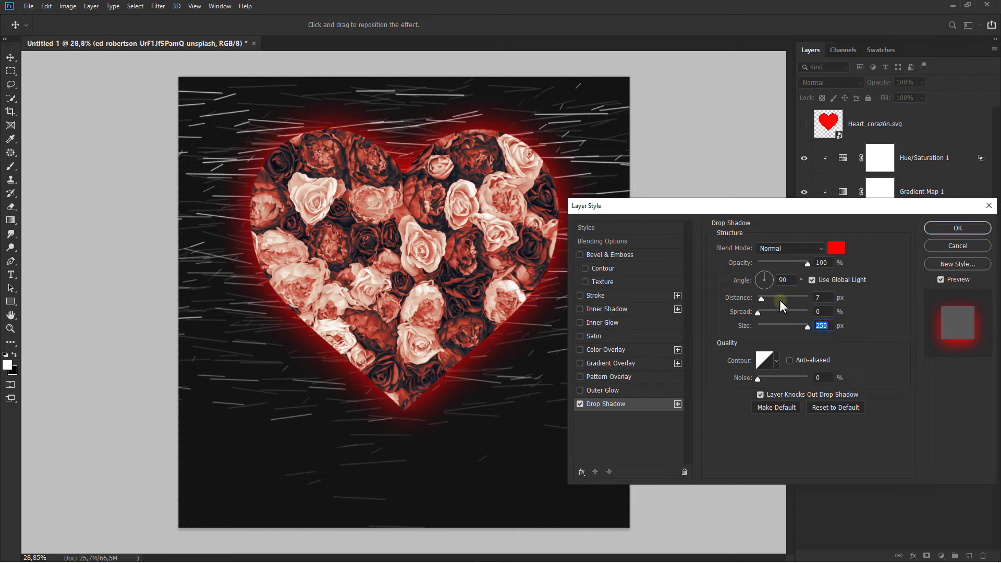
{"action": "left_click", "coordinate": [836, 248]}
{"action": "type", "text": "000000"}
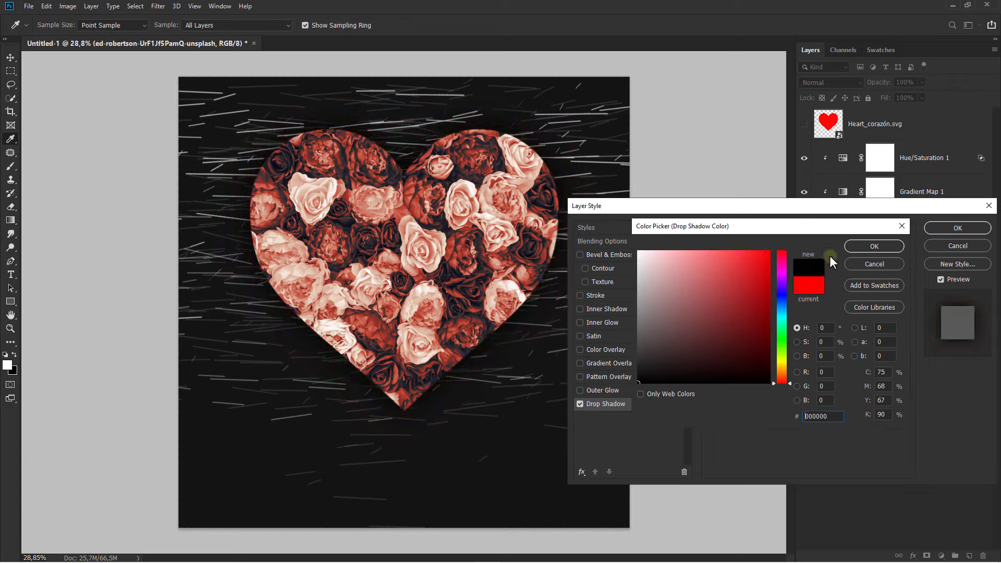
{"action": "left_click", "coordinate": [858, 243]}
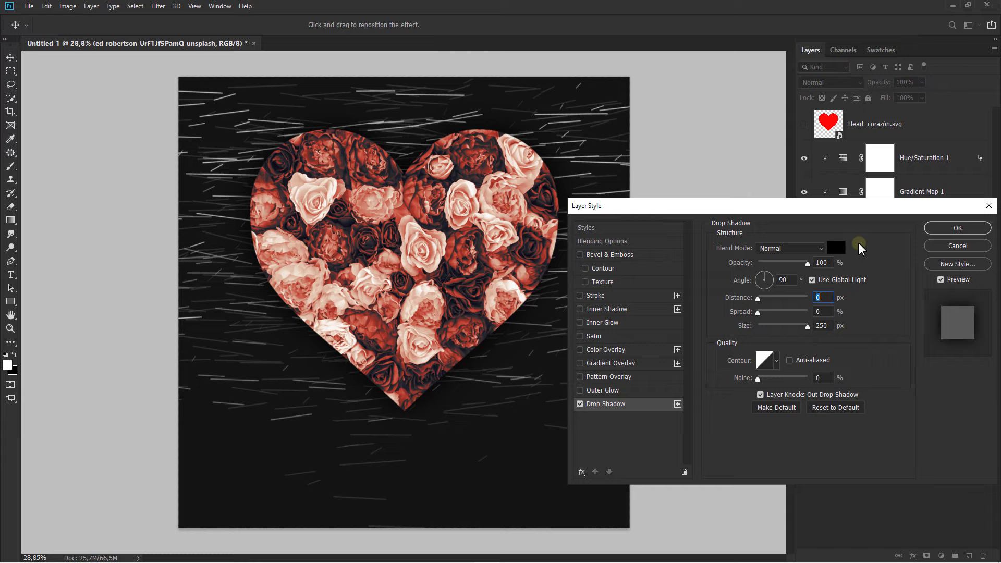
{"action": "left_click", "coordinate": [943, 229]}
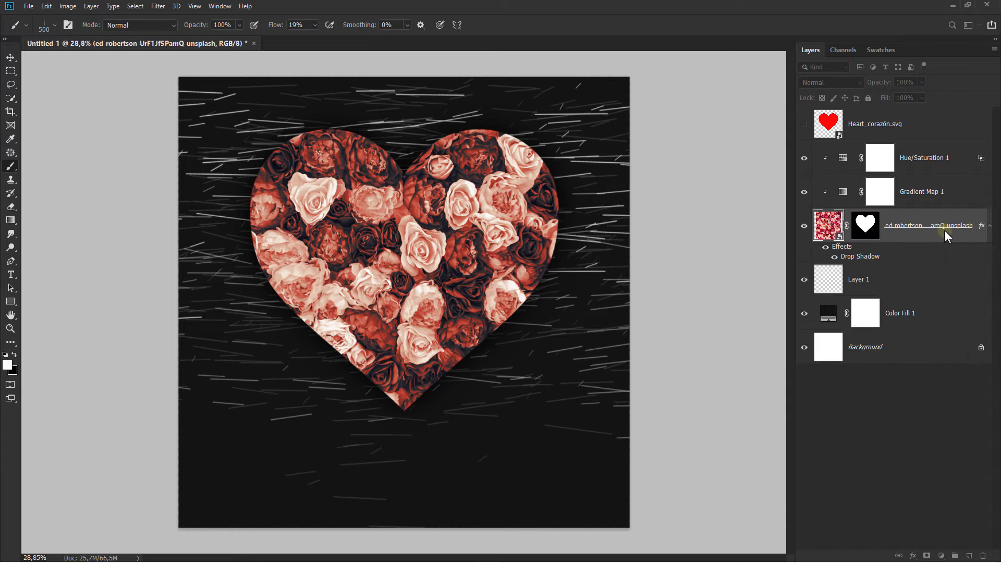
- Compare the heart with and without its drop shadow, and delete the hidden Heart_corazón.svg layer
{"action": "left_click", "coordinate": [827, 253]}
{"action": "left_click", "coordinate": [828, 253]}
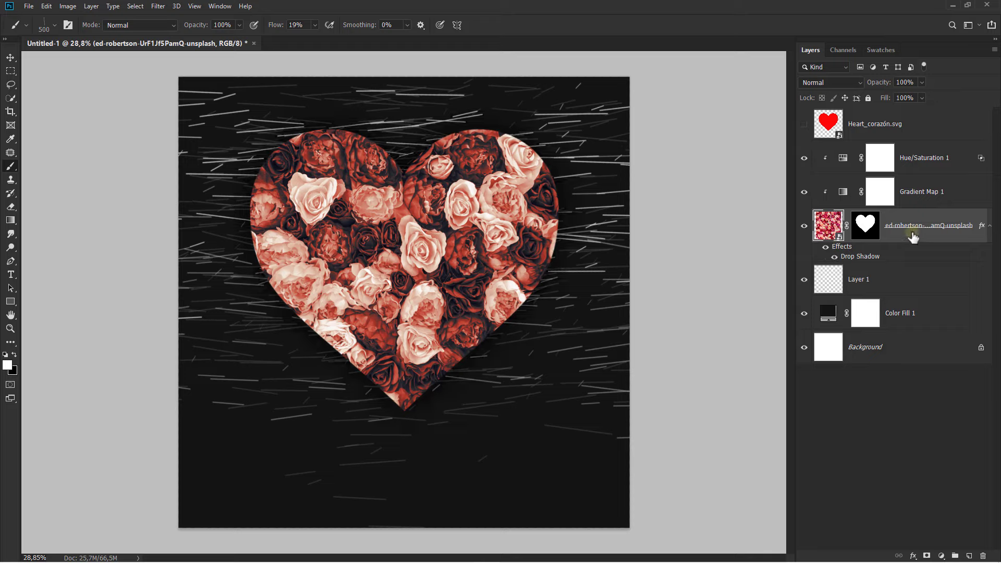
{"action": "left_click", "coordinate": [919, 139]}
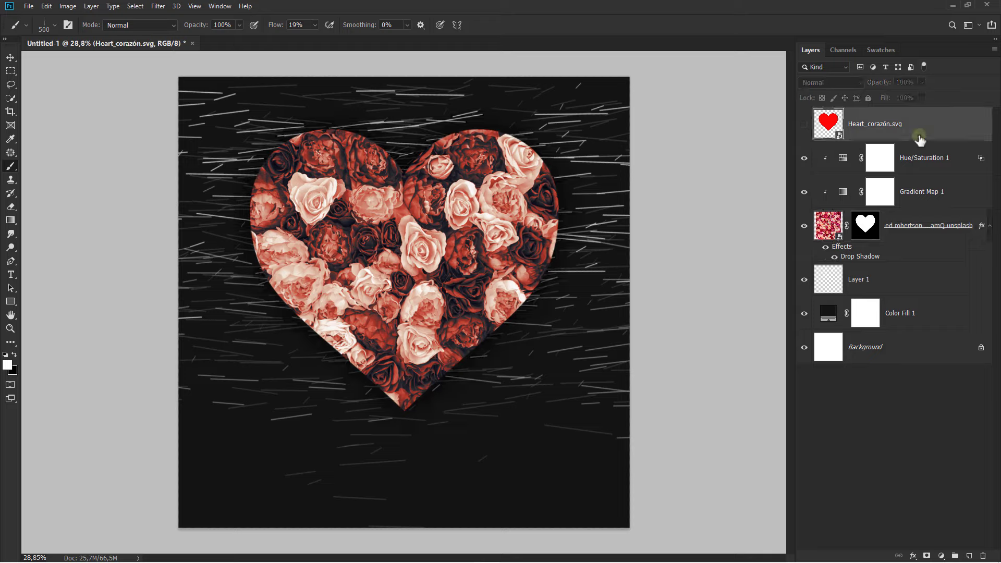
{"action": "right_click", "coordinate": [909, 130]}
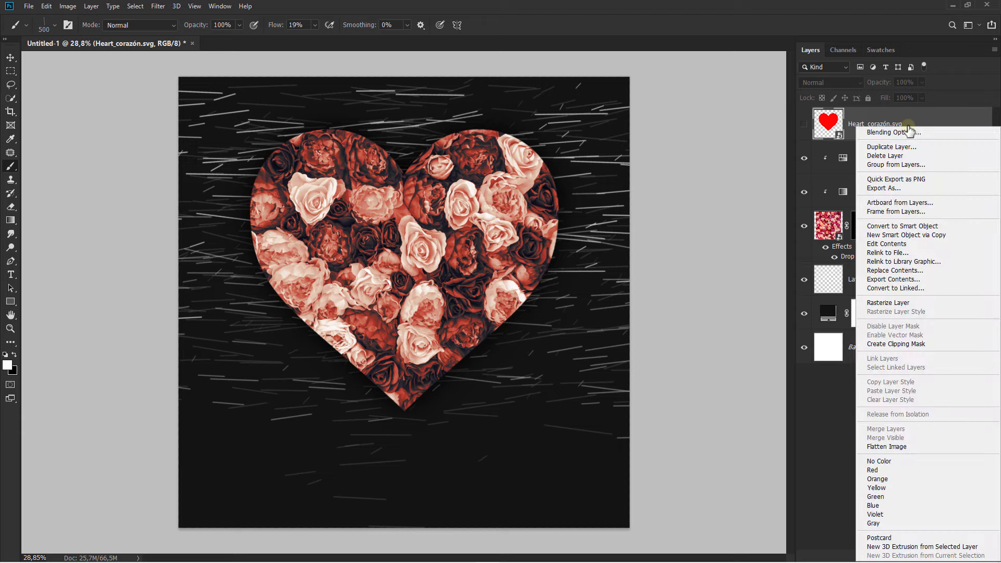
{"action": "left_click", "coordinate": [907, 155]}
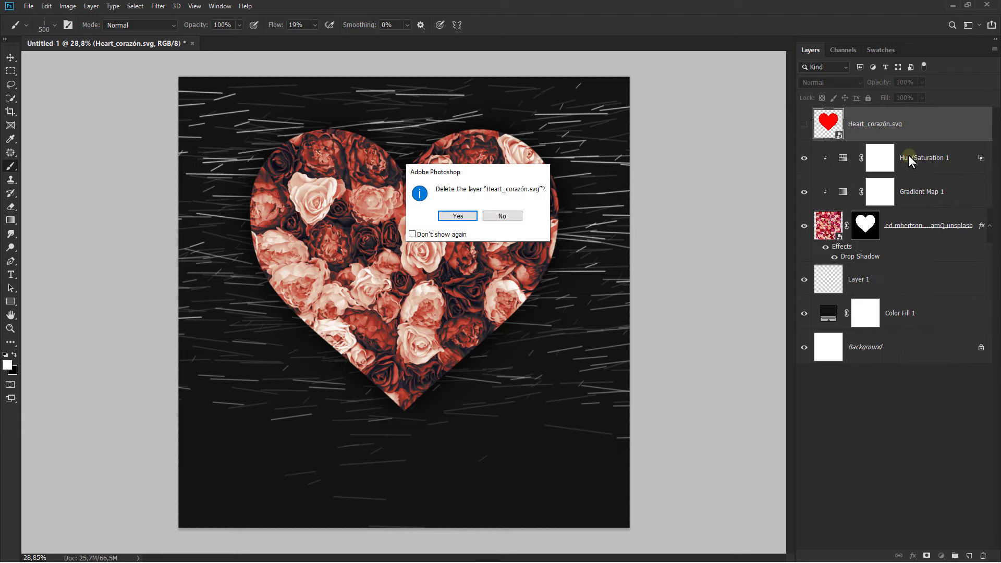
{"action": "left_click", "coordinate": [454, 216]}
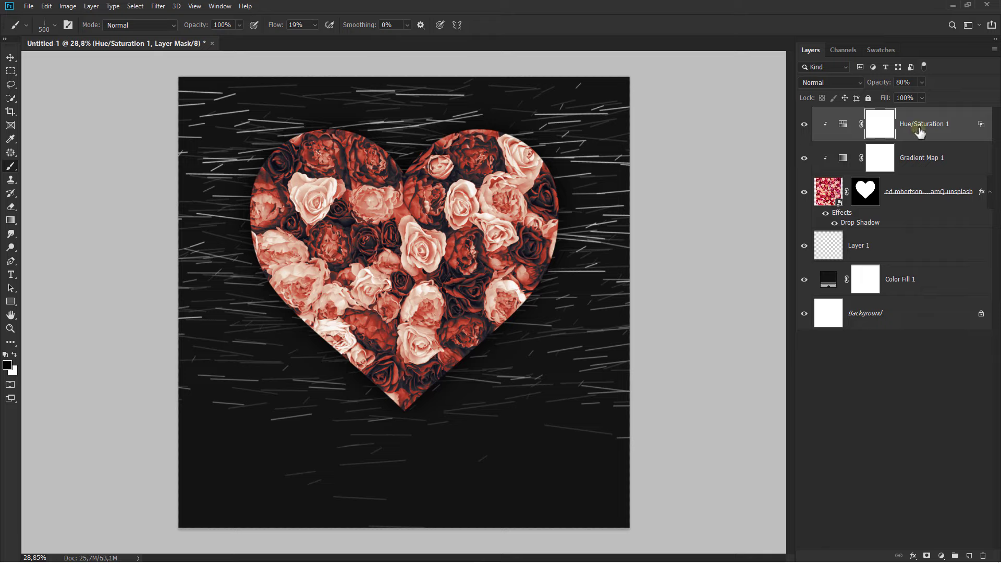
- Add a new layer above the Hue/Saturation adjustment and ready the Horizontal Type tool with a white foreground color
{"action": "left_click", "coordinate": [919, 133]}
{"action": "left_click", "coordinate": [969, 556]}
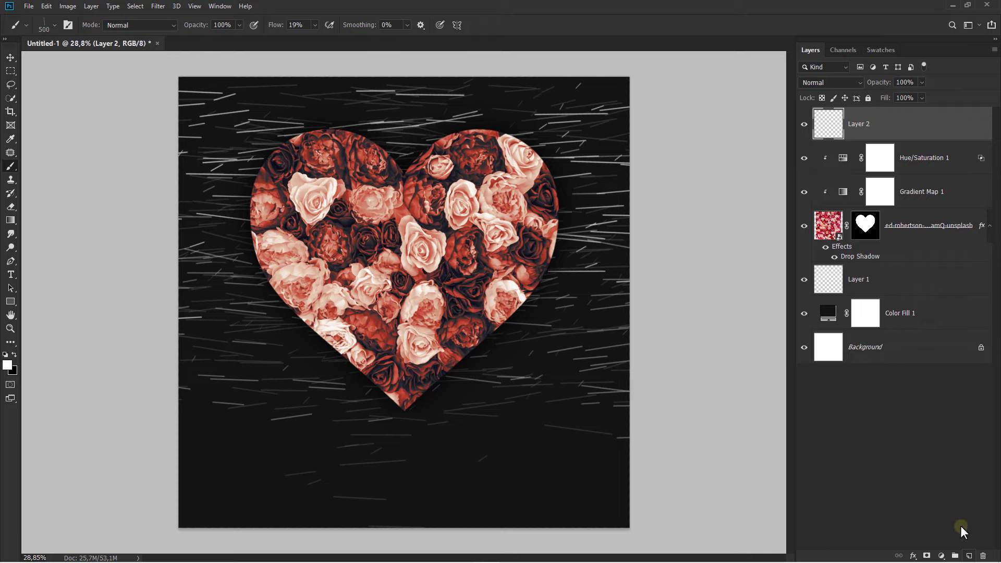
{"action": "key", "text": "v"}
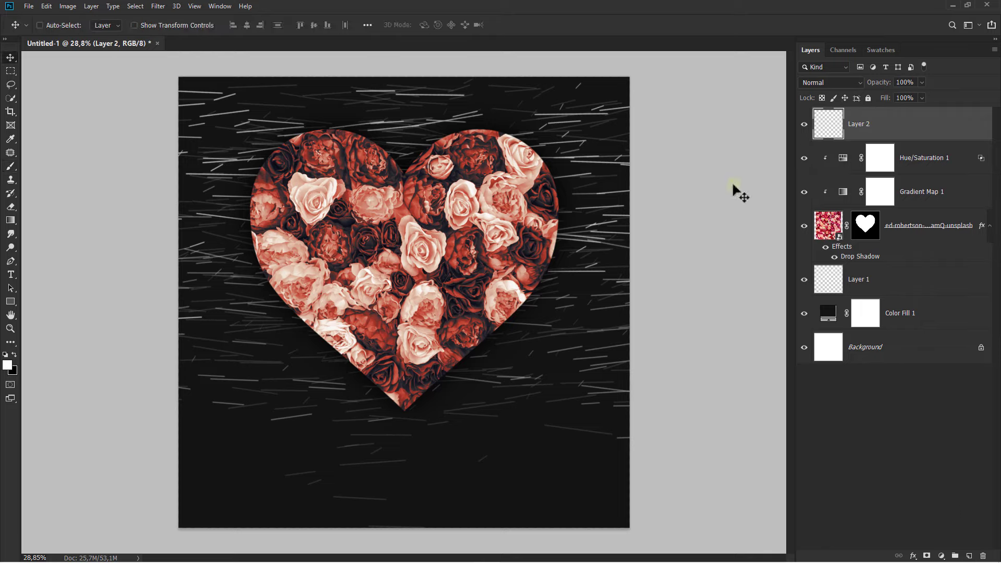
{"action": "left_click", "coordinate": [10, 275]}
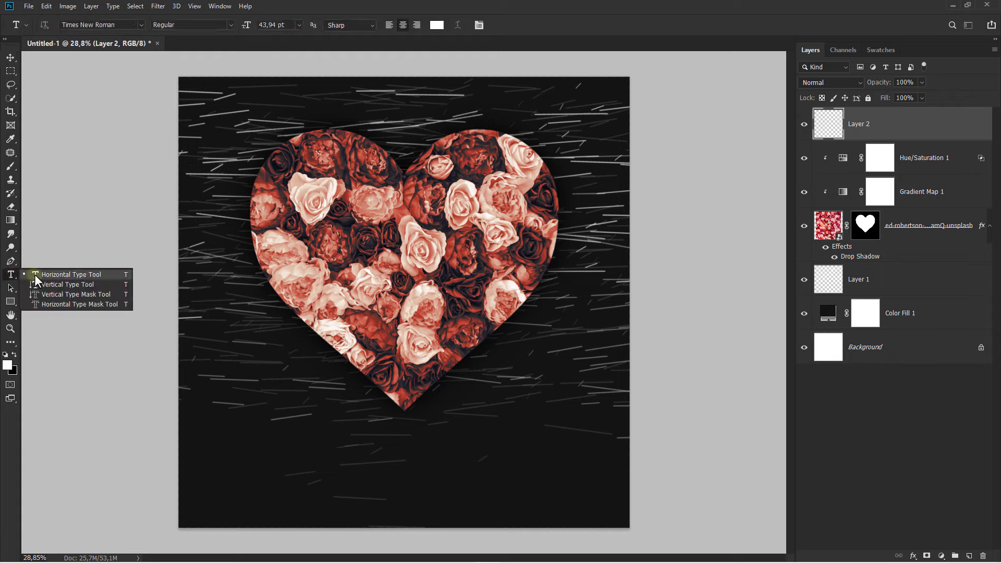
{"action": "left_click", "coordinate": [35, 274]}
{"action": "left_click", "coordinate": [8, 367]}
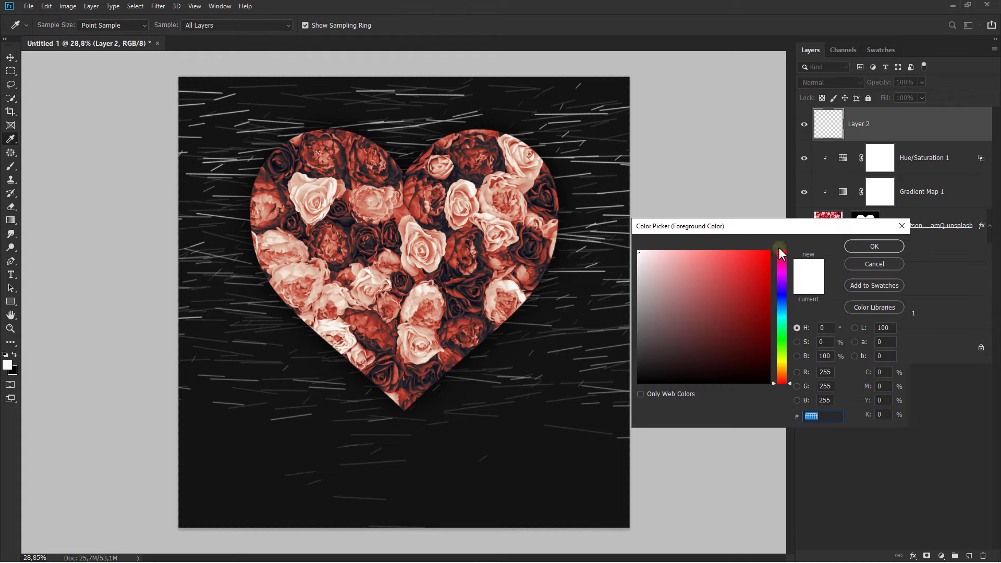
{"action": "left_click", "coordinate": [871, 243]}
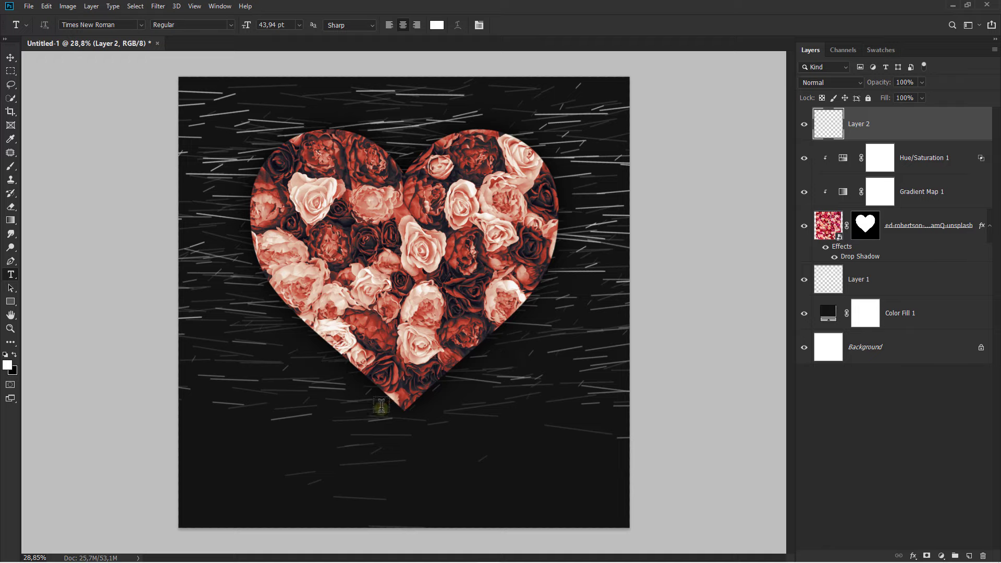
- Add the white text SONG NAME at 300 pt and center it over the heart's lower tip
{"action": "left_click", "coordinate": [276, 25]}
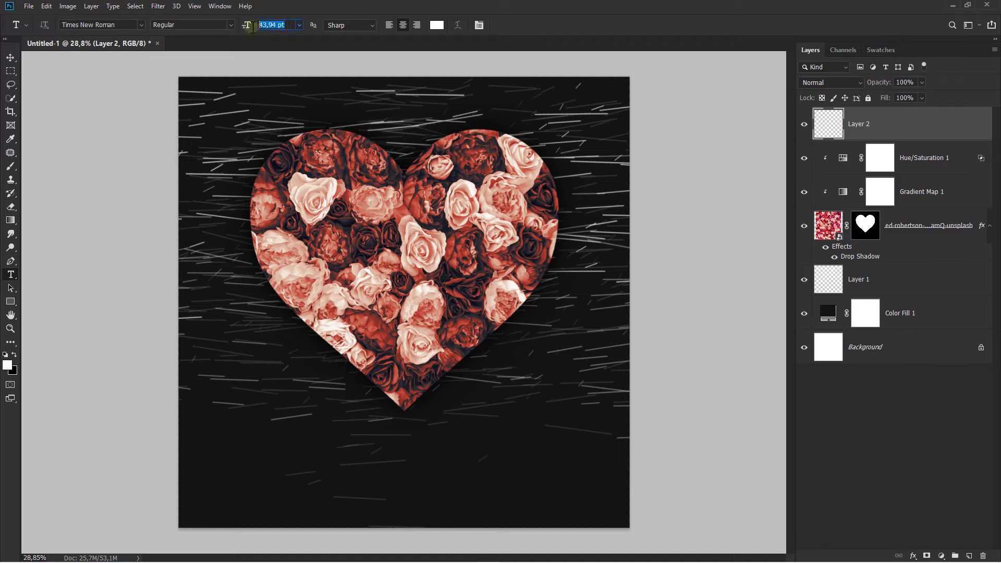
{"action": "type", "text": "300"}
{"action": "left_click", "coordinate": [356, 420]}
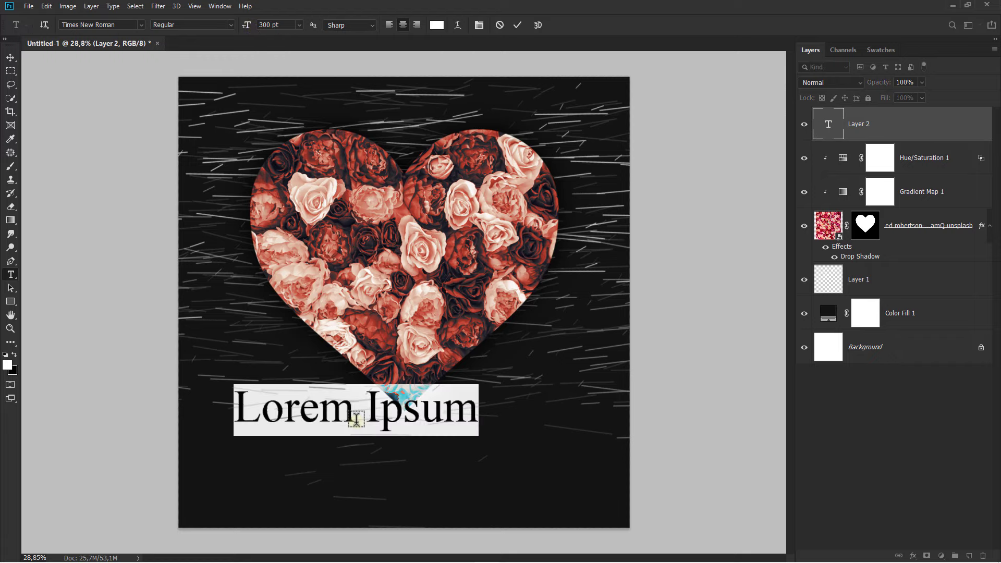
{"action": "type", "text": "SONG"}
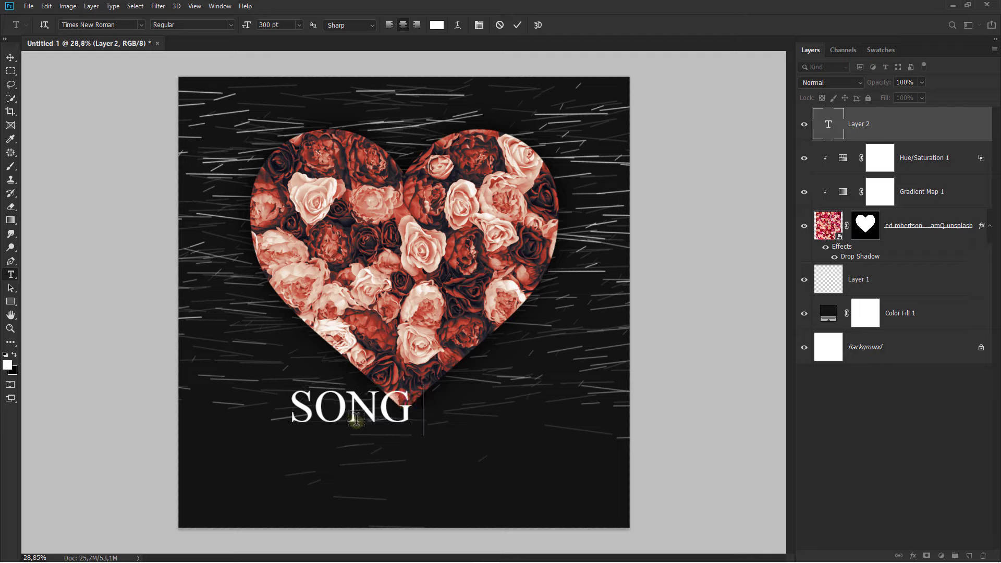
{"action": "type", "text": " NAME"}
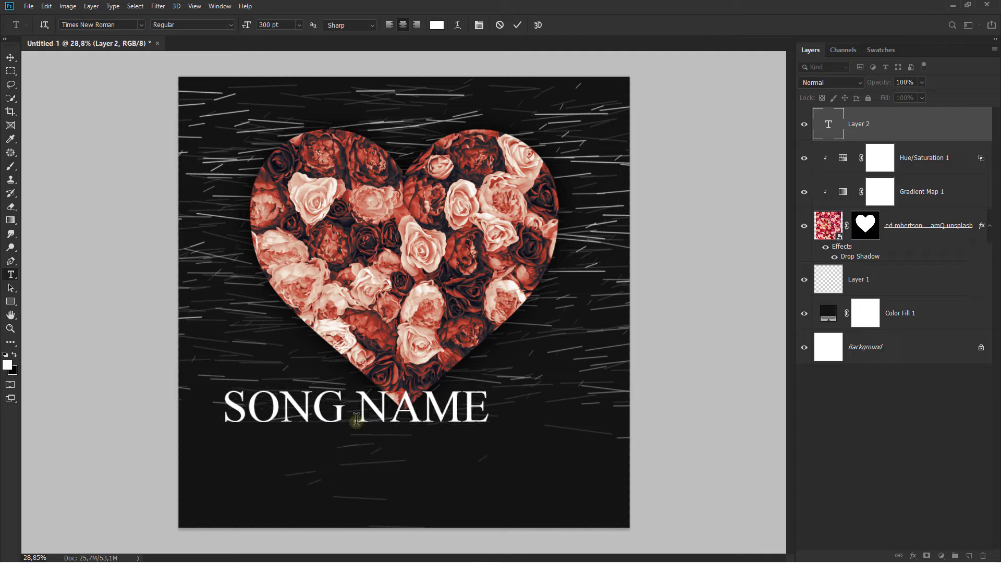
{"action": "left_click", "coordinate": [11, 58]}
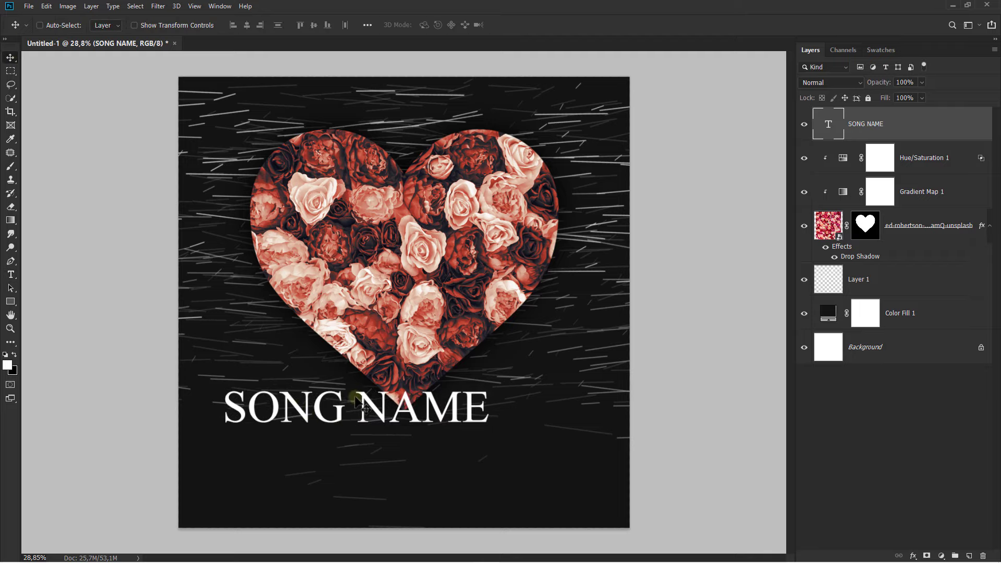
{"action": "left_click_drag", "start_coordinate": [356, 401], "coordinate": [409, 406]}
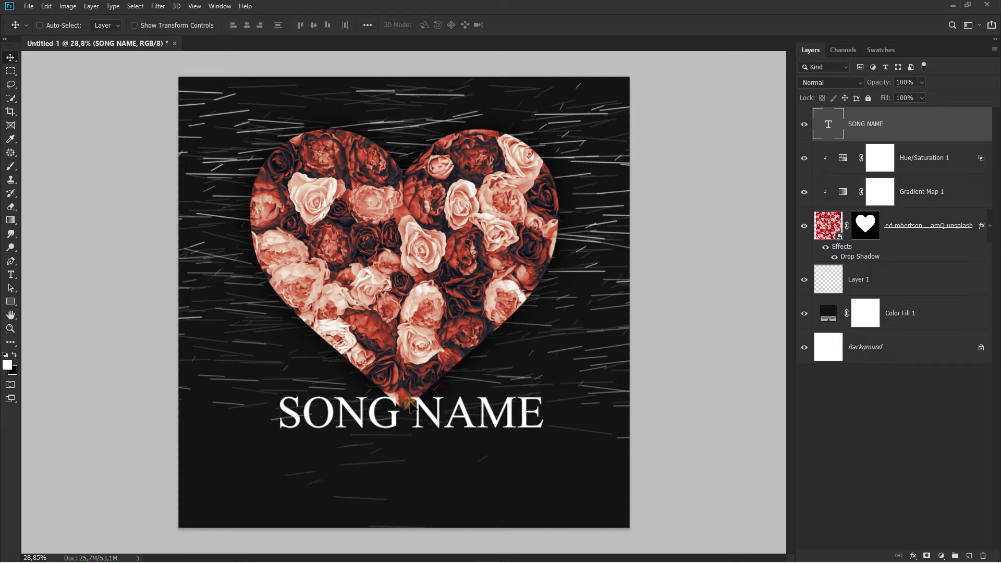
- Change the SONG NAME text's font to Chiller
{"action": "left_click_drag", "start_coordinate": [10, 274], "coordinate": [38, 276]}
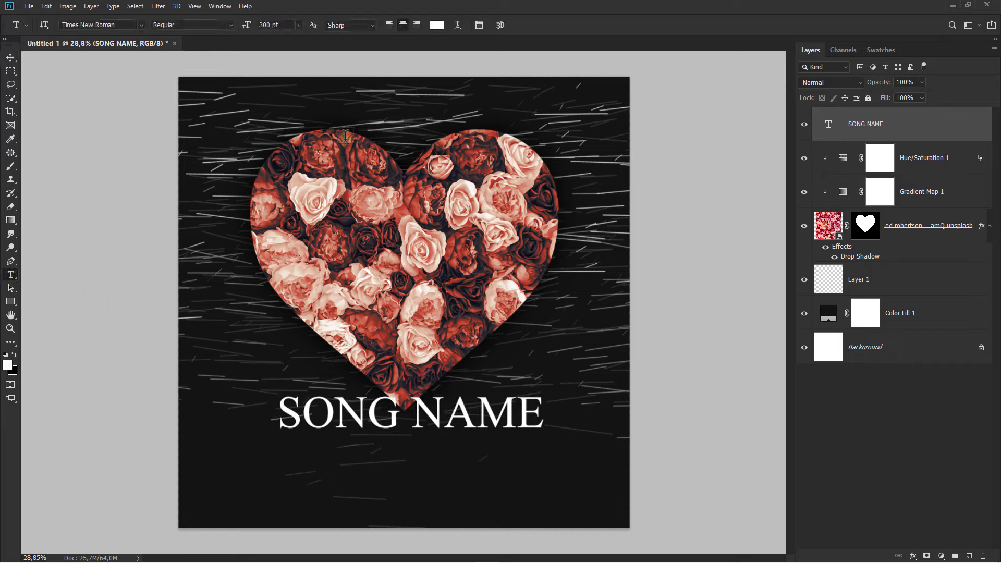
{"action": "left_click", "coordinate": [479, 25]}
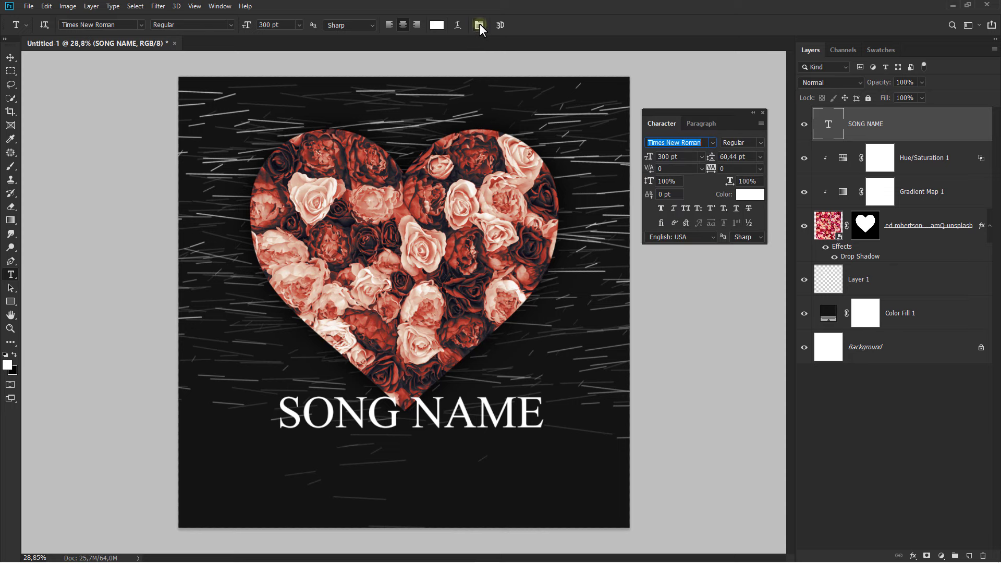
{"action": "left_click", "coordinate": [711, 143]}
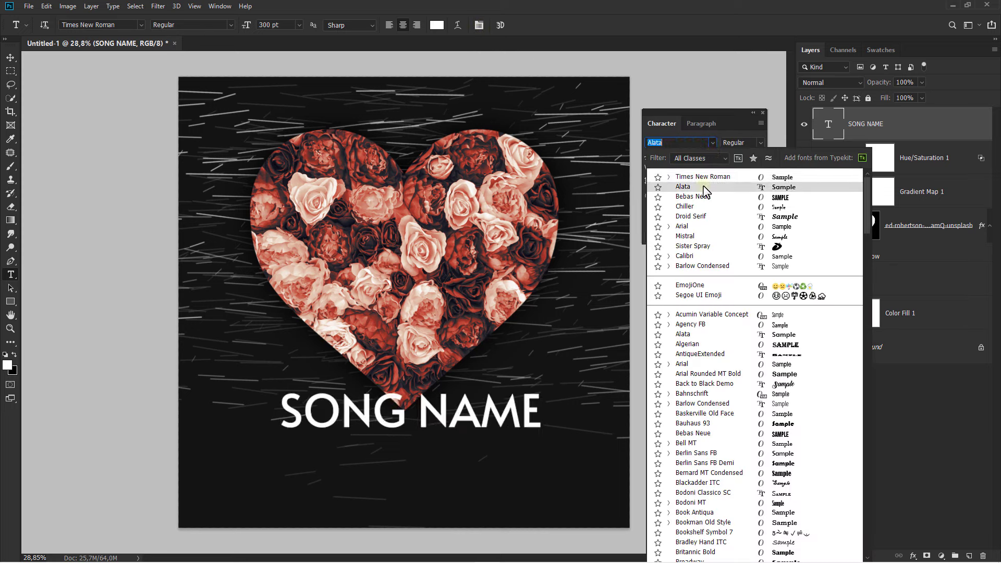
{"action": "left_click", "coordinate": [703, 207]}
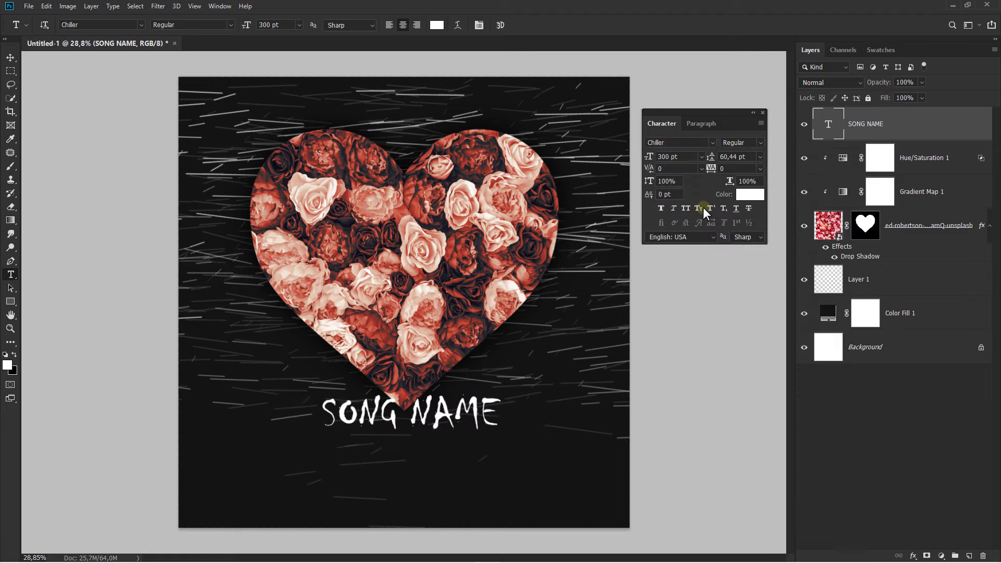
- Try a 400 pt font size on the SONG NAME text and settle on 450 pt
{"action": "left_click", "coordinate": [680, 157]}
{"action": "type", "text": "400"}
{"action": "key", "text": "Return"}
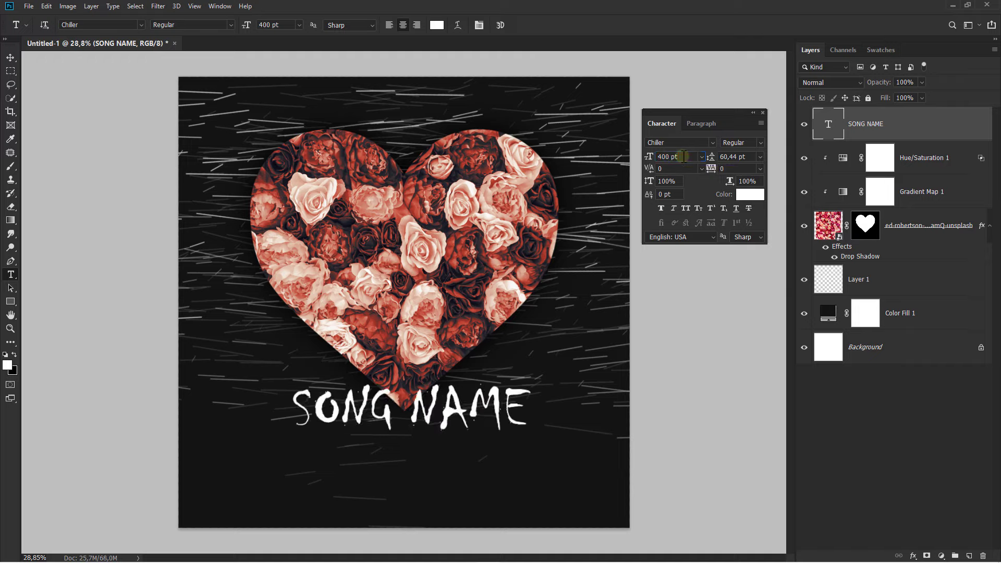
{"action": "left_click", "coordinate": [680, 156]}
{"action": "type", "text": "450"}
{"action": "key", "text": "Return"}
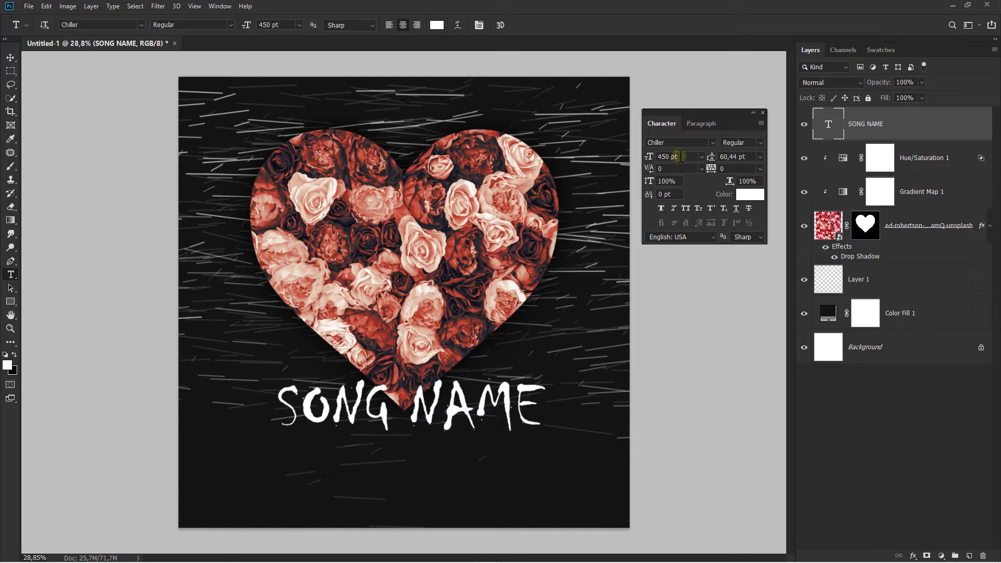
{"action": "left_click", "coordinate": [762, 113]}
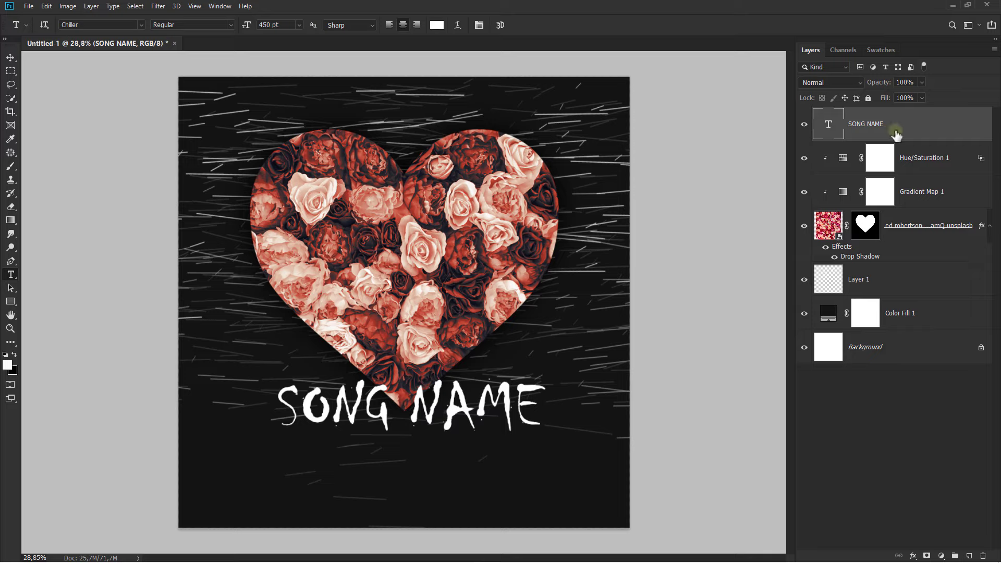
- Duplicate the SONG NAME text layer and place the copy directly beneath the original line
{"action": "key", "text": "ctrl+j"}
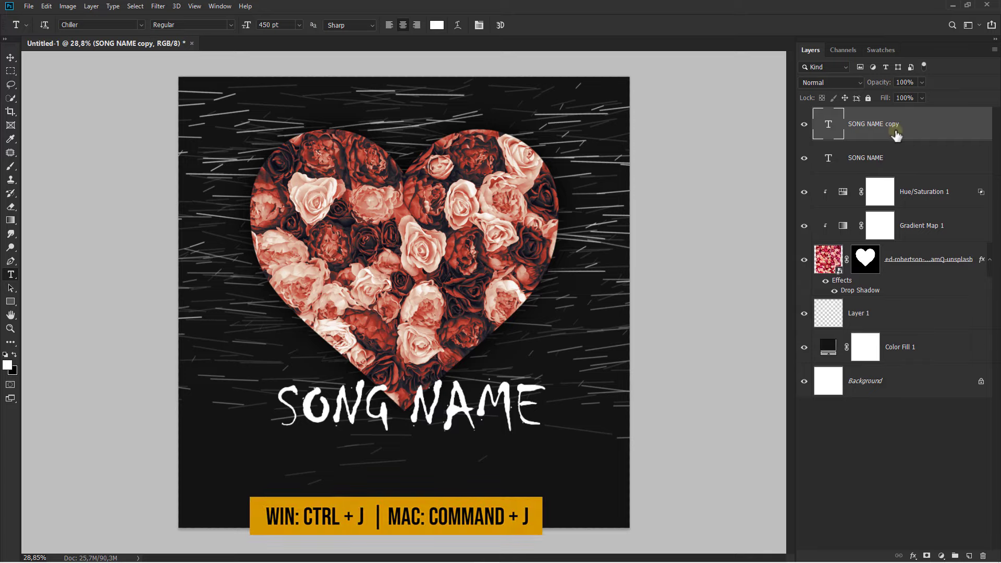
{"action": "key", "text": "v"}
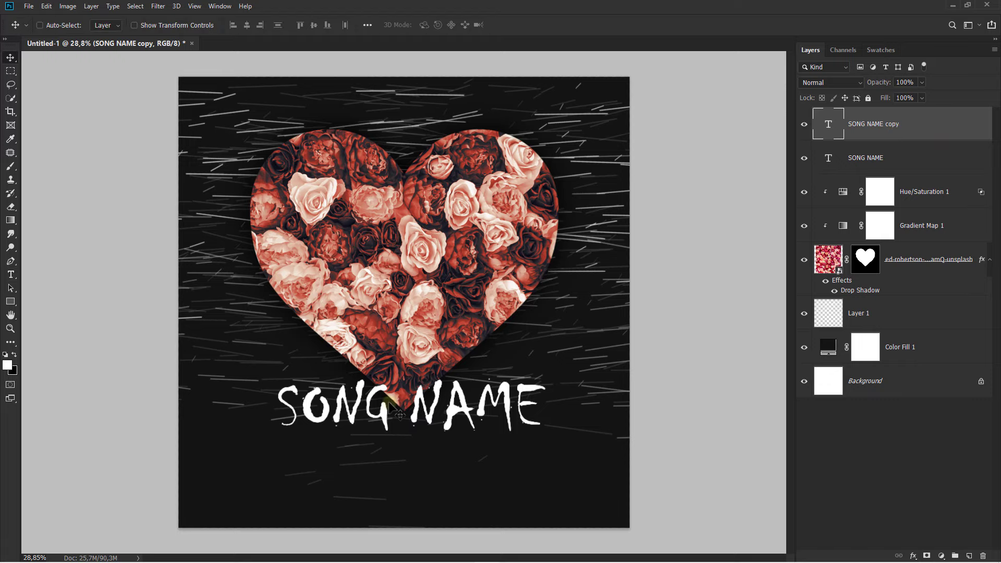
{"action": "left_click_drag", "start_coordinate": [389, 402], "coordinate": [390, 459]}
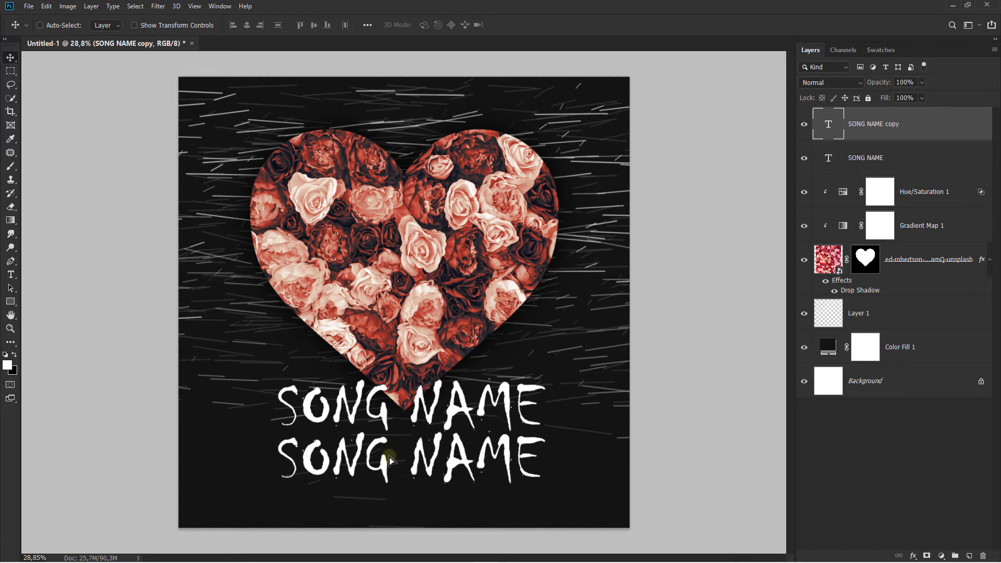
- Change the lower text copy to ARTIST NAME and shift it slightly left to center it under the heart
{"action": "left_click", "coordinate": [11, 275]}
{"action": "left_click_drag", "start_coordinate": [386, 452], "coordinate": [281, 446]}
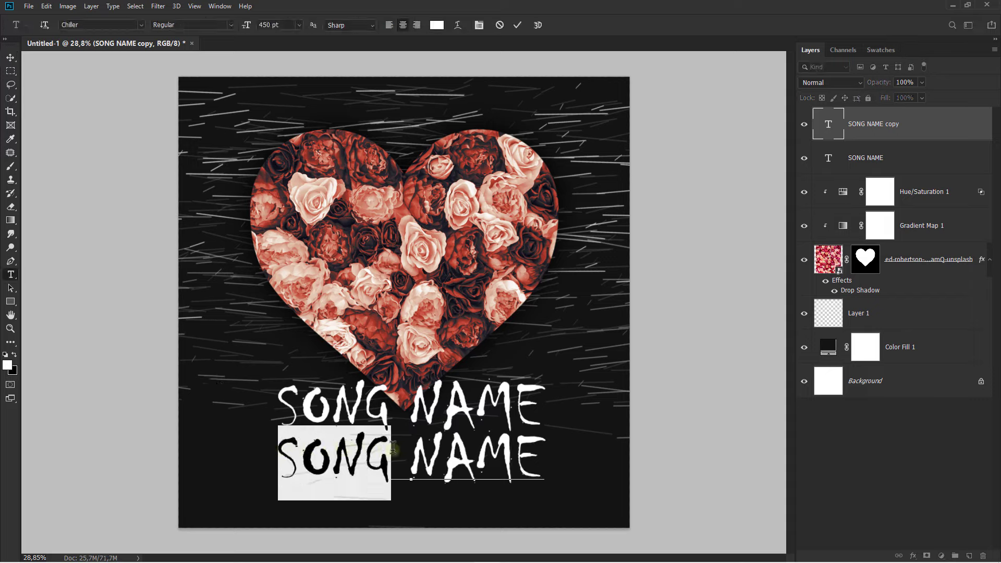
{"action": "type", "text": "ARTI"}
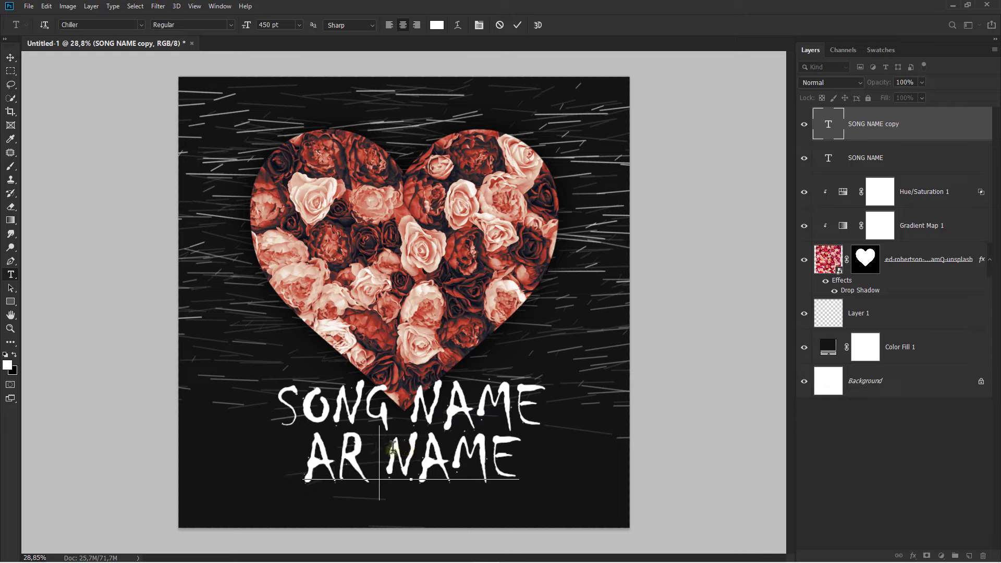
{"action": "type", "text": "ST"}
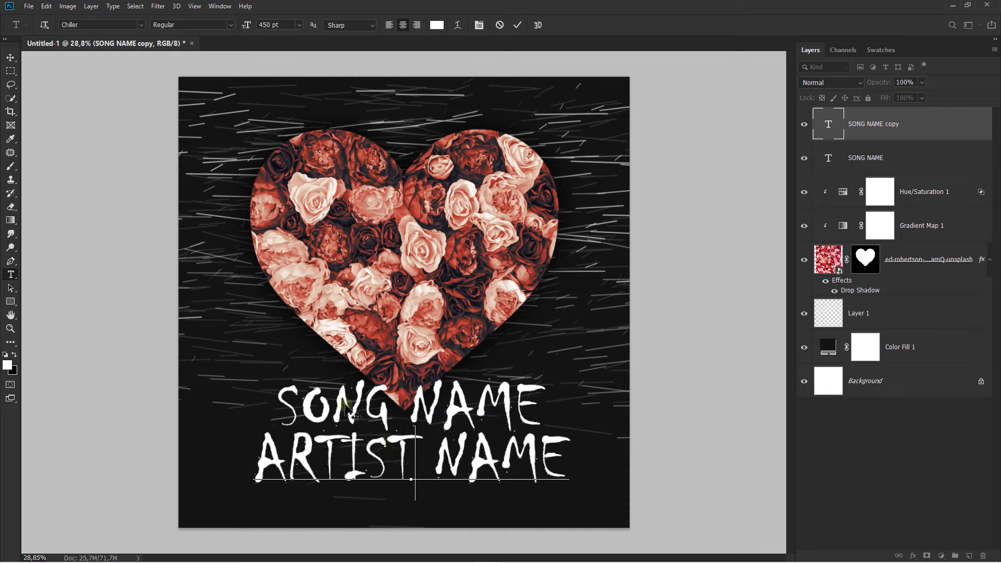
{"action": "left_click", "coordinate": [10, 58]}
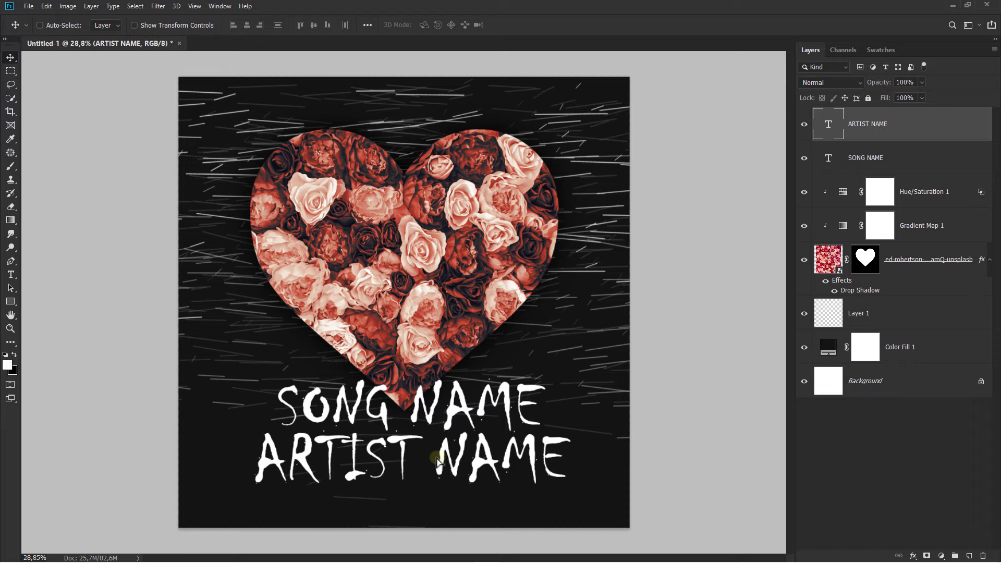
{"action": "left_click_drag", "start_coordinate": [439, 458], "coordinate": [431, 457]}
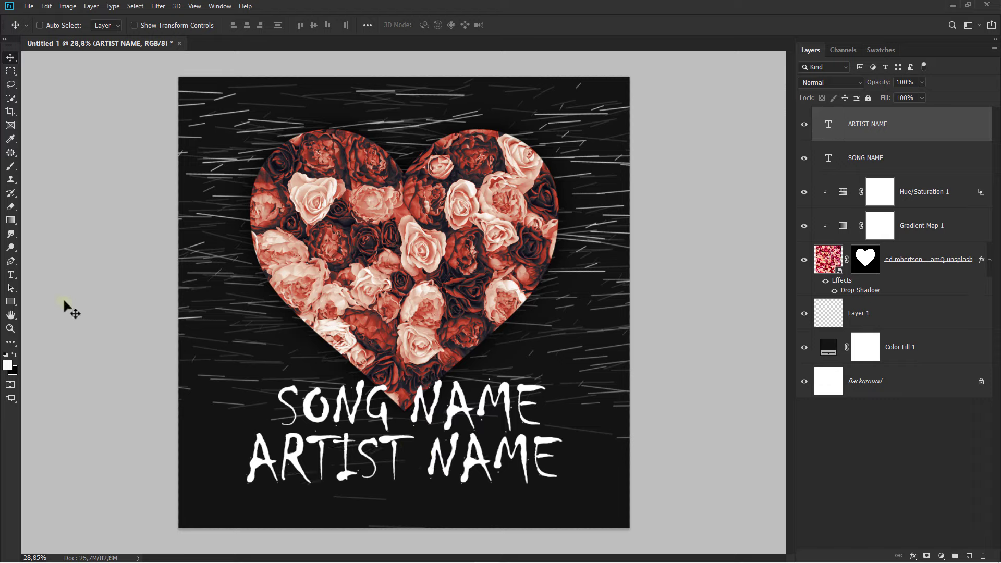
- Try a 300 pt font size on the ARTIST NAME text and settle on 250 pt
{"action": "left_click", "coordinate": [10, 275]}
{"action": "left_click", "coordinate": [479, 25]}
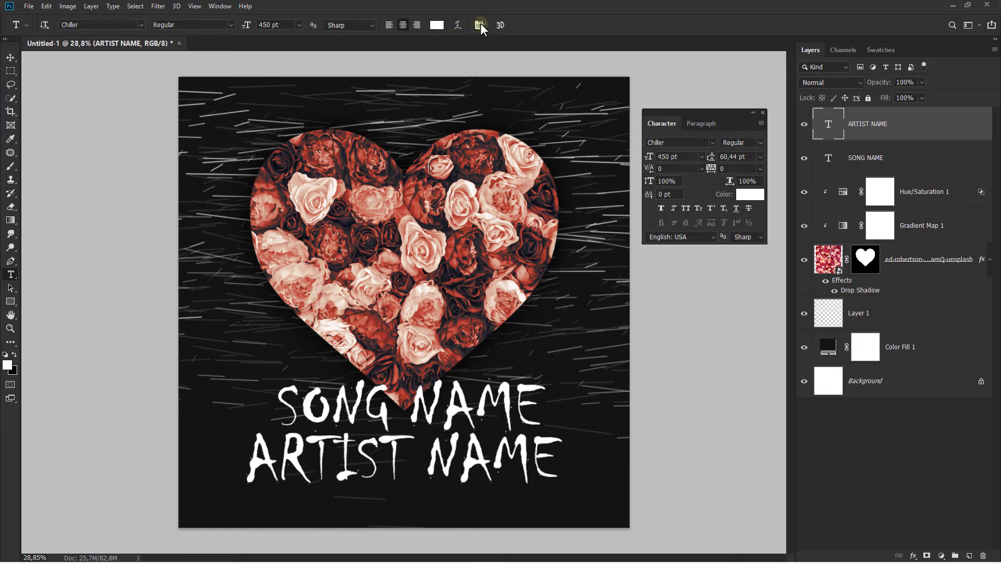
{"action": "left_click", "coordinate": [678, 156]}
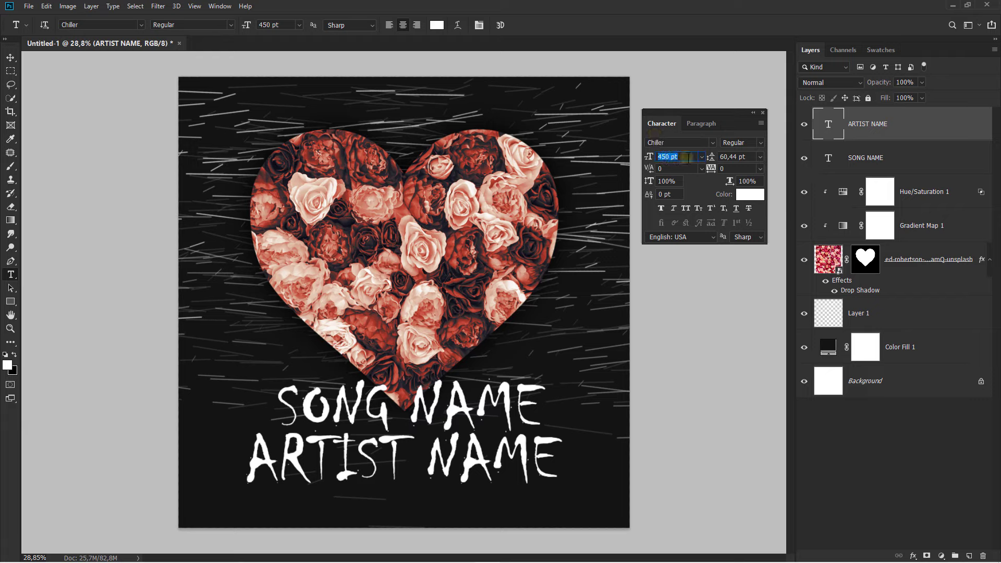
{"action": "type", "text": "300"}
{"action": "key", "text": "Return"}
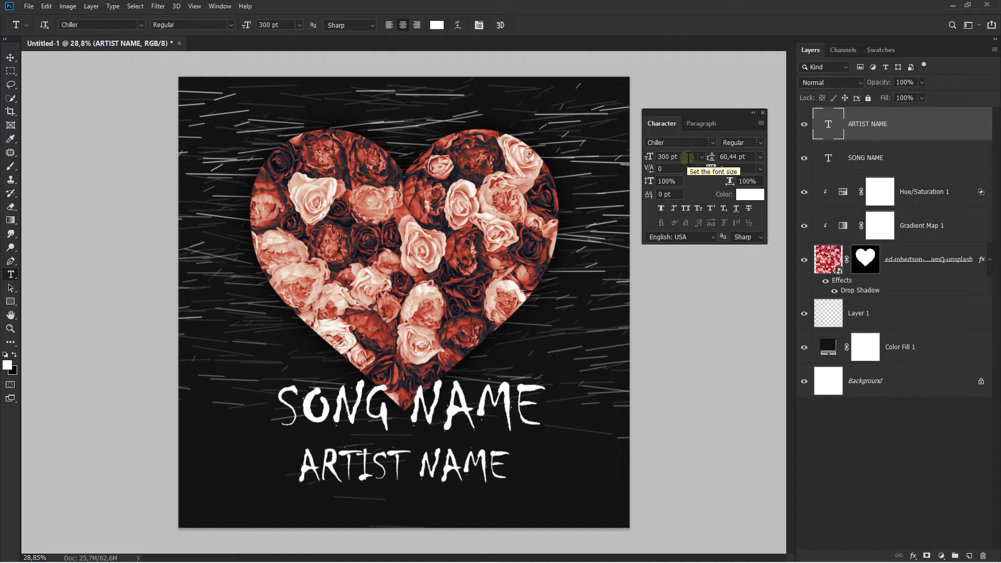
{"action": "left_click", "coordinate": [688, 157]}
{"action": "type", "text": "250"}
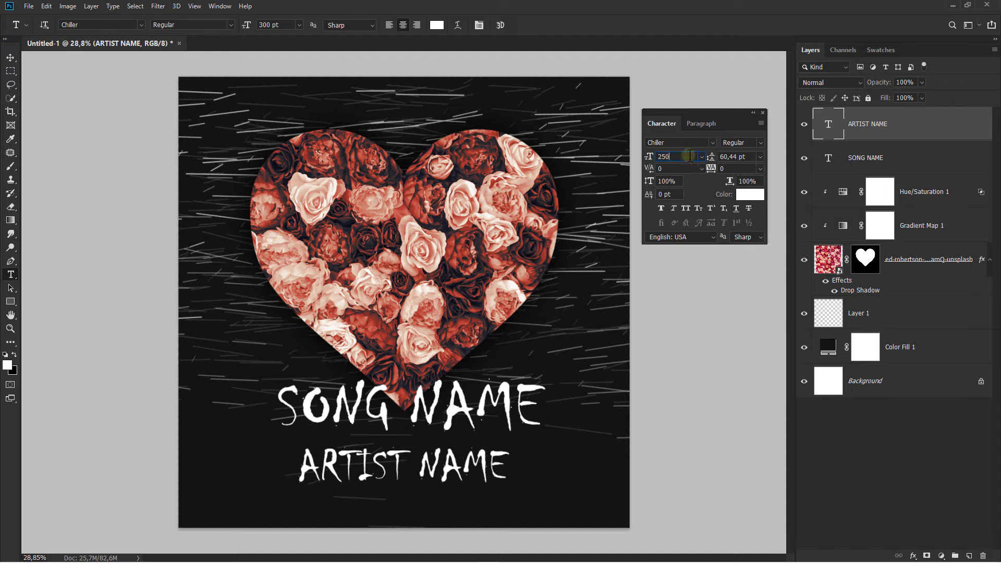
{"action": "key", "text": "Return"}
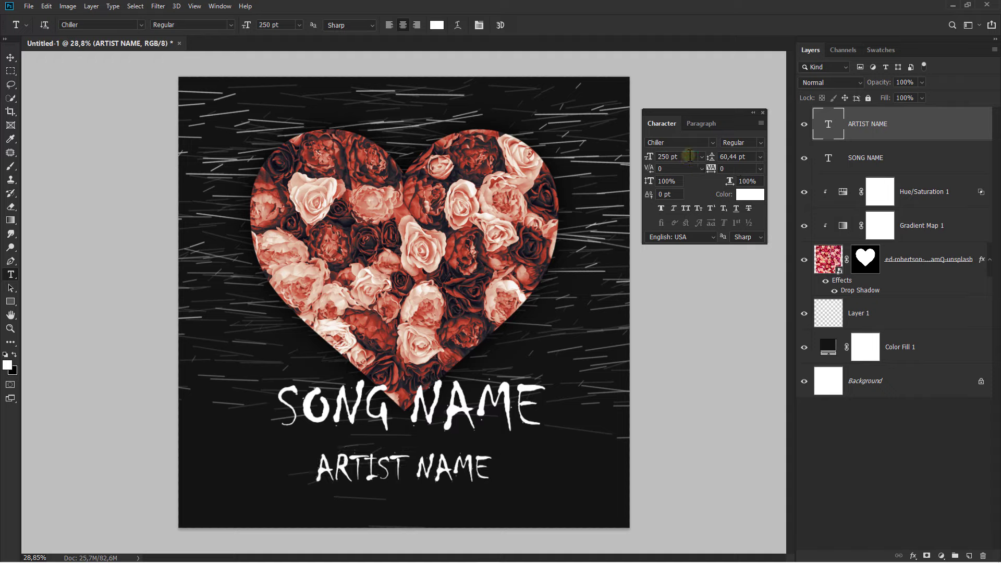
- Move the ARTIST NAME text up closer beneath SONG NAME and close the character settings
{"action": "left_click", "coordinate": [11, 57]}
{"action": "left_click_drag", "start_coordinate": [427, 466], "coordinate": [426, 450]}
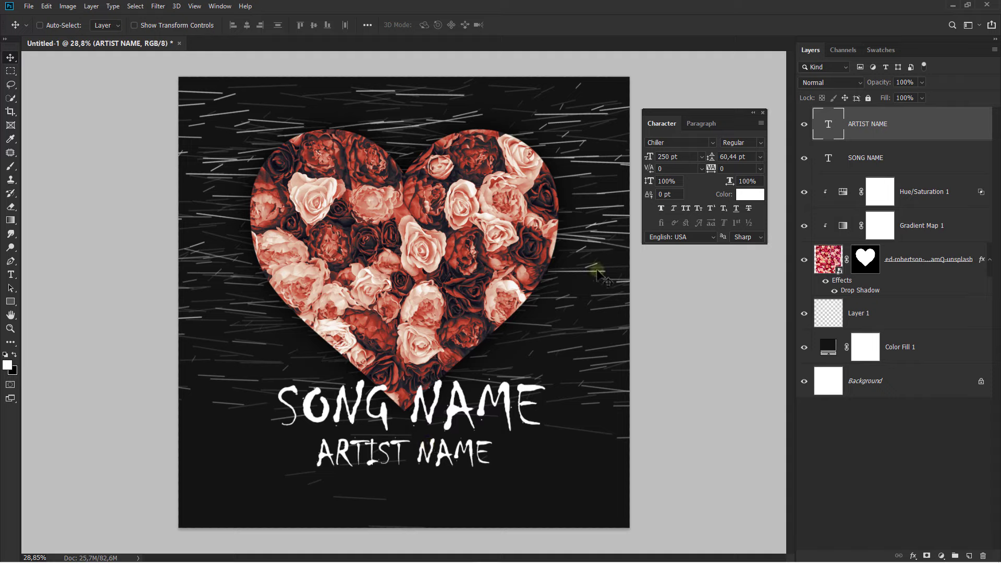
{"action": "left_click", "coordinate": [763, 113]}
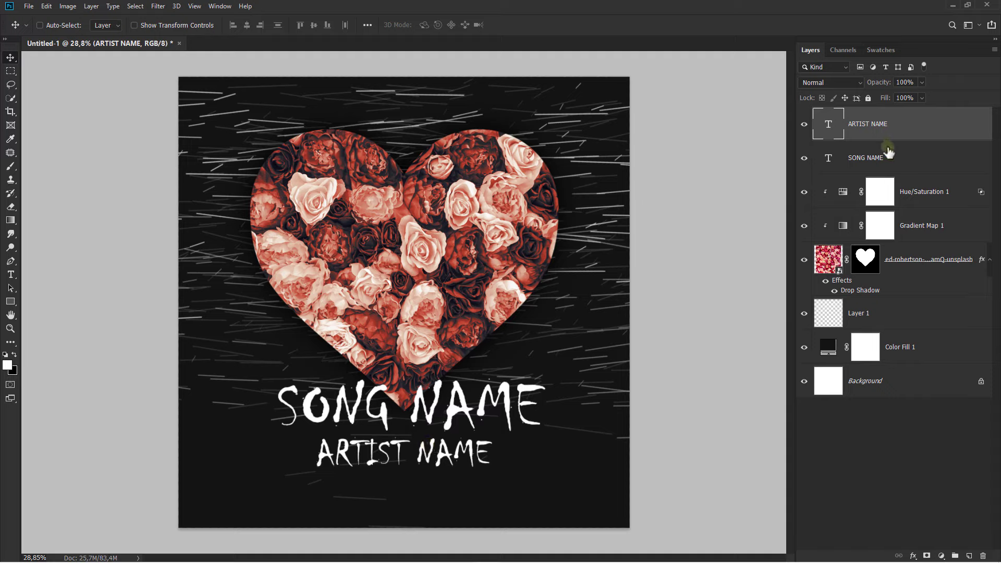
- Align the ARTIST NAME and SONG NAME layers with the flower heart layer by their horizontal centers
{"action": "left_click", "coordinate": [896, 156], "text": "shift"}
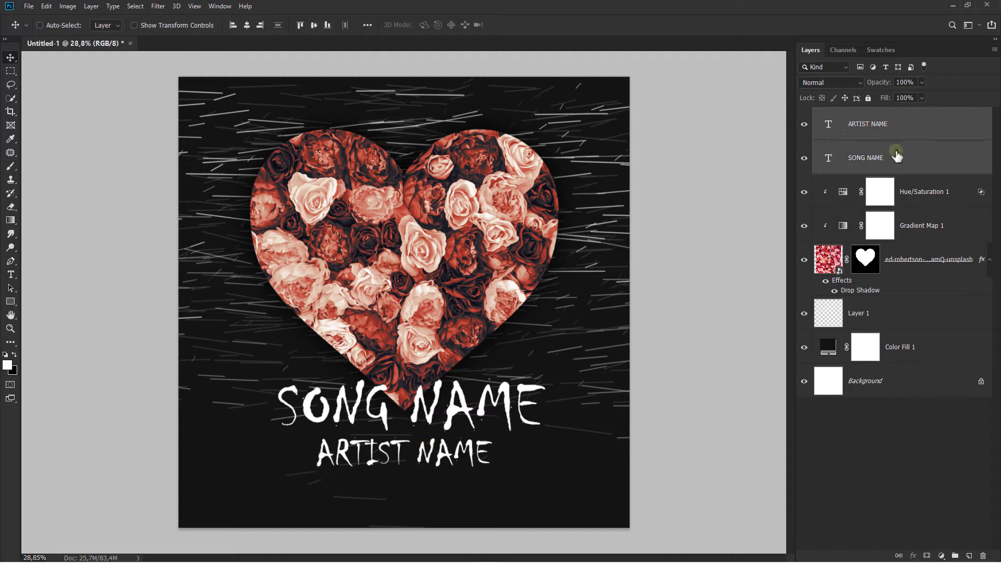
{"action": "left_click", "coordinate": [919, 260], "text": "ctrl"}
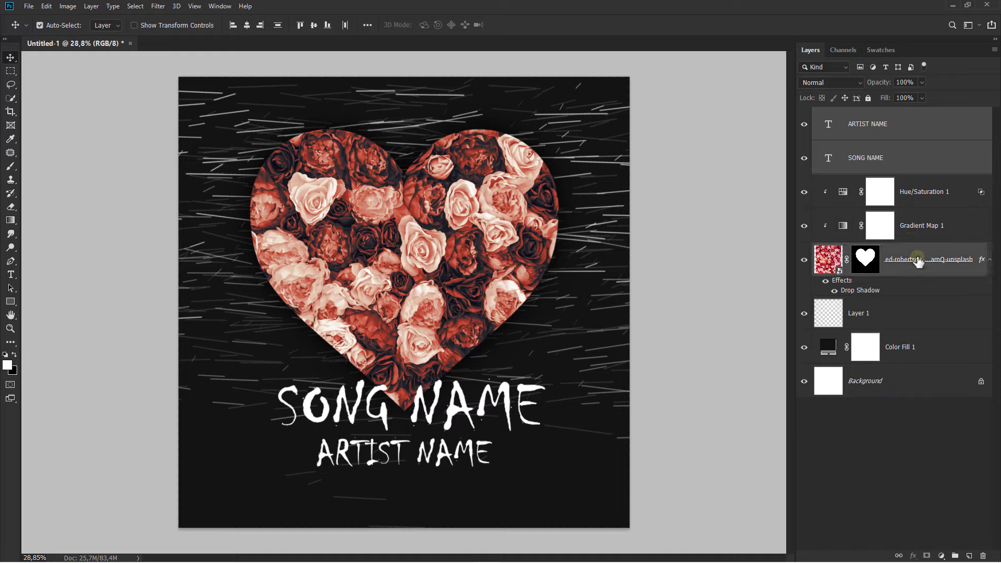
{"action": "left_click", "coordinate": [247, 24]}
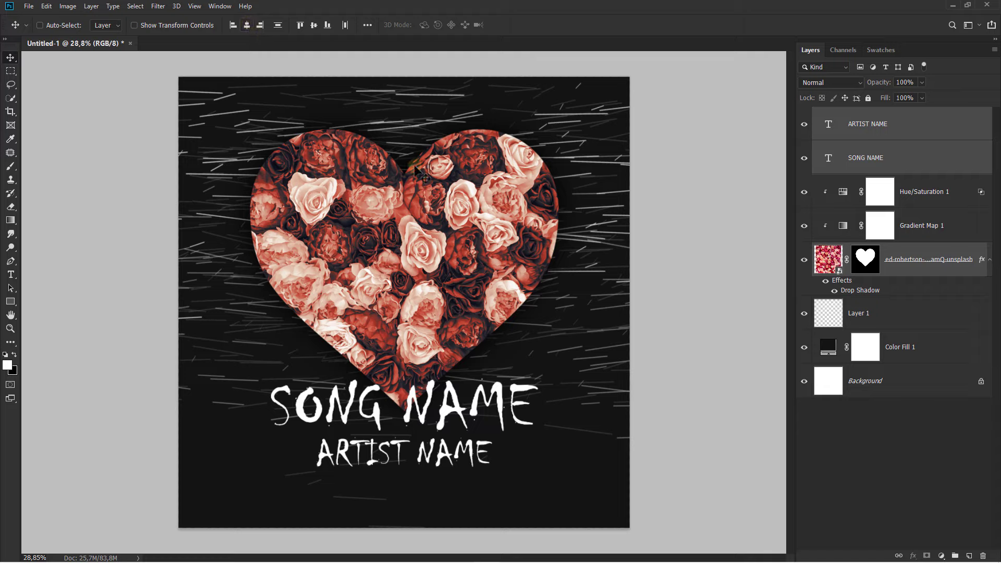
{"action": "left_click", "coordinate": [896, 133]}
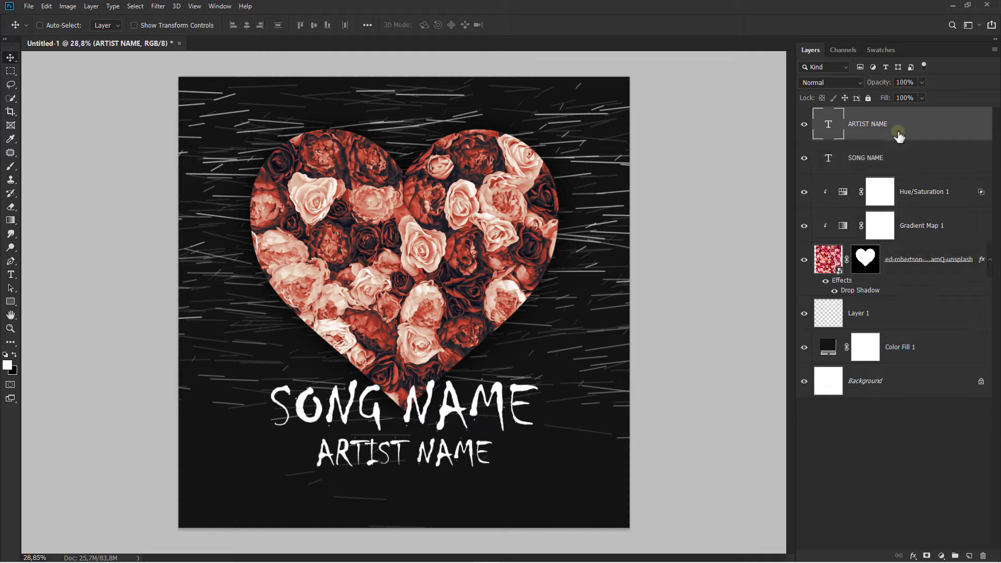
- Place parental.png from the stock images folder into the document and move it to the cover's lower-right corner
{"action": "left_click", "coordinate": [460, 552]}
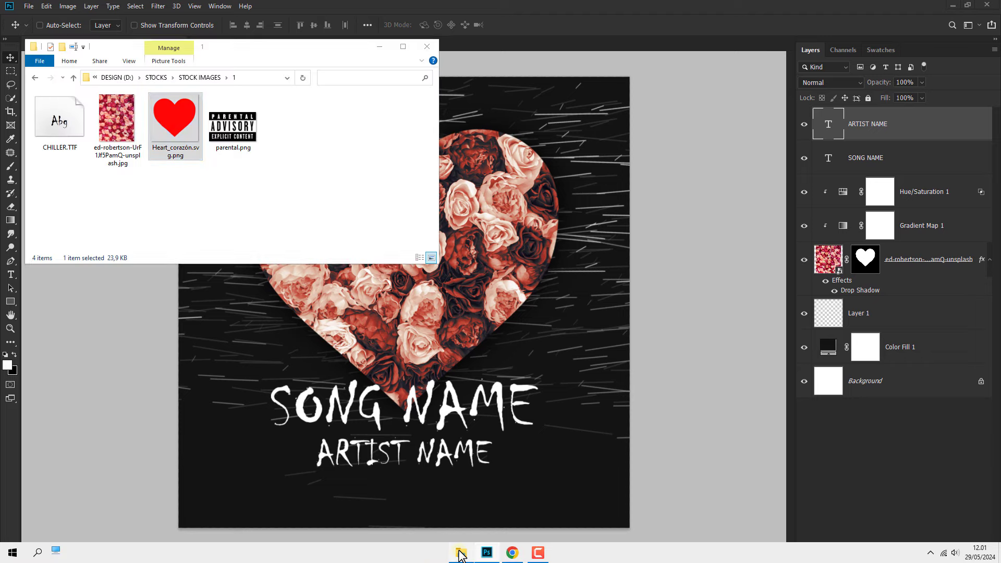
{"action": "left_click_drag", "start_coordinate": [233, 133], "coordinate": [455, 313]}
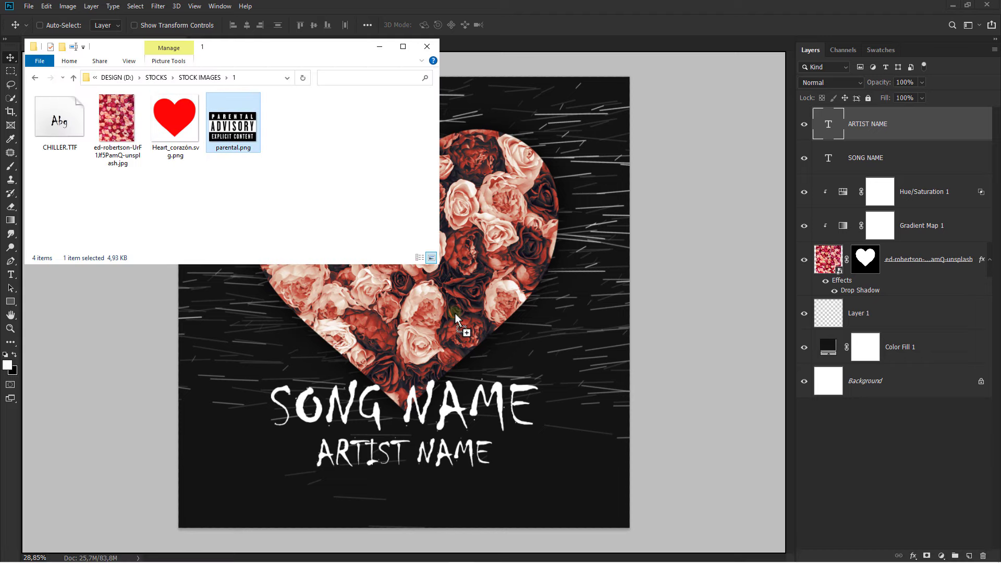
{"action": "left_click_drag", "start_coordinate": [507, 373], "coordinate": [620, 517]}
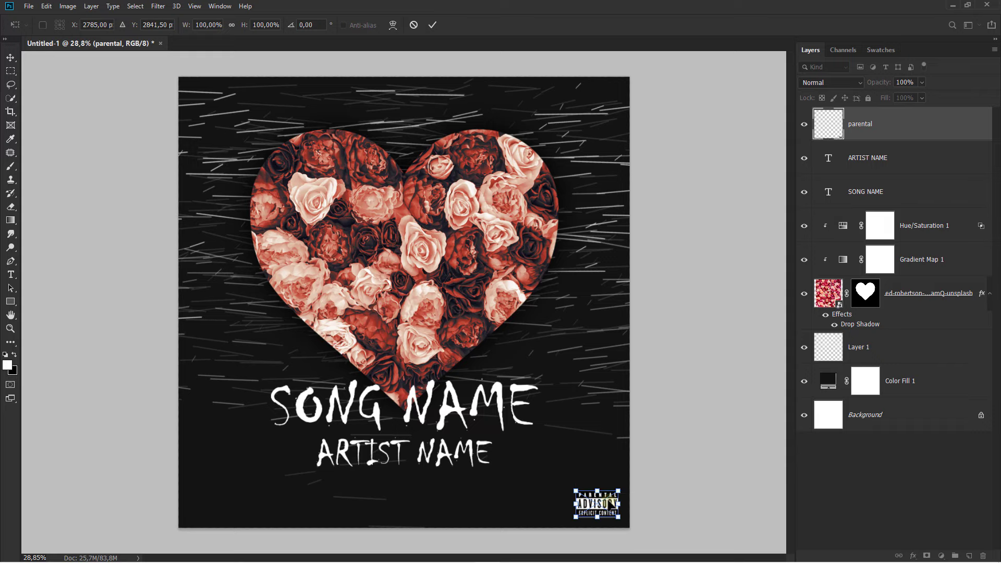
- Enlarge the parental advisory label toward its upper left, apply the transform, and set the layer's blend mode to Lighten
{"action": "left_click_drag", "start_coordinate": [575, 491], "coordinate": [553, 481]}
{"action": "key", "text": "Return"}
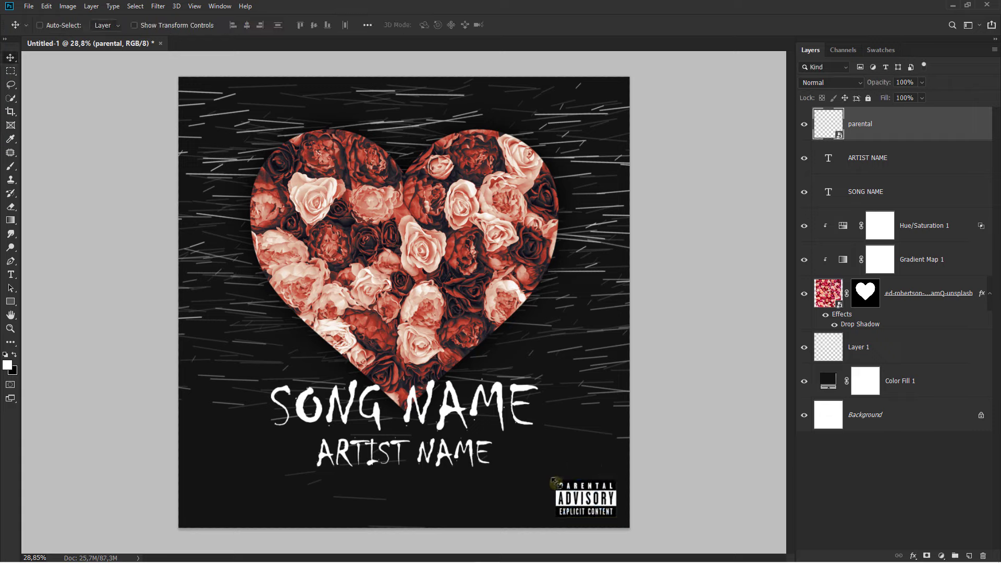
{"action": "left_click", "coordinate": [831, 81]}
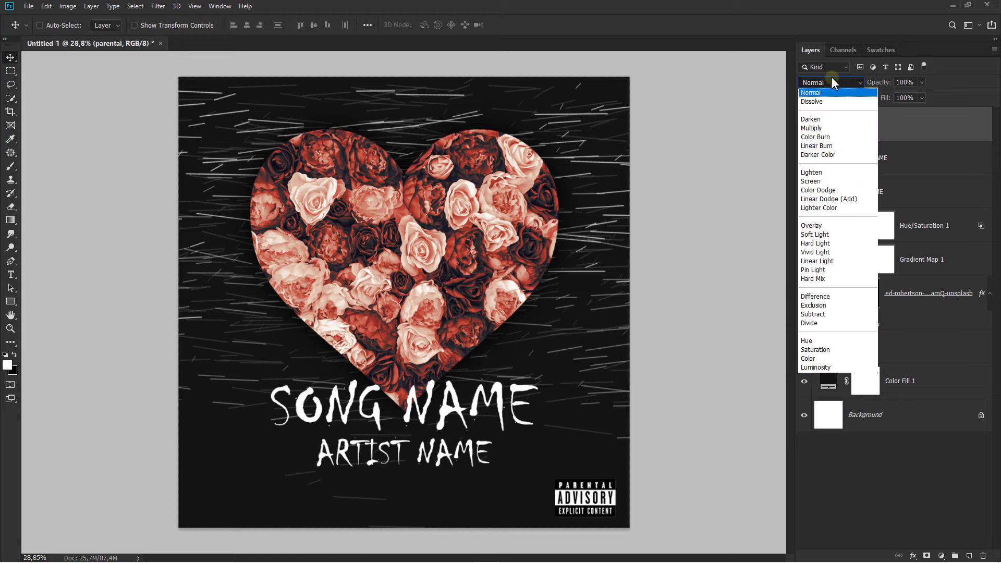
{"action": "left_click", "coordinate": [834, 173]}
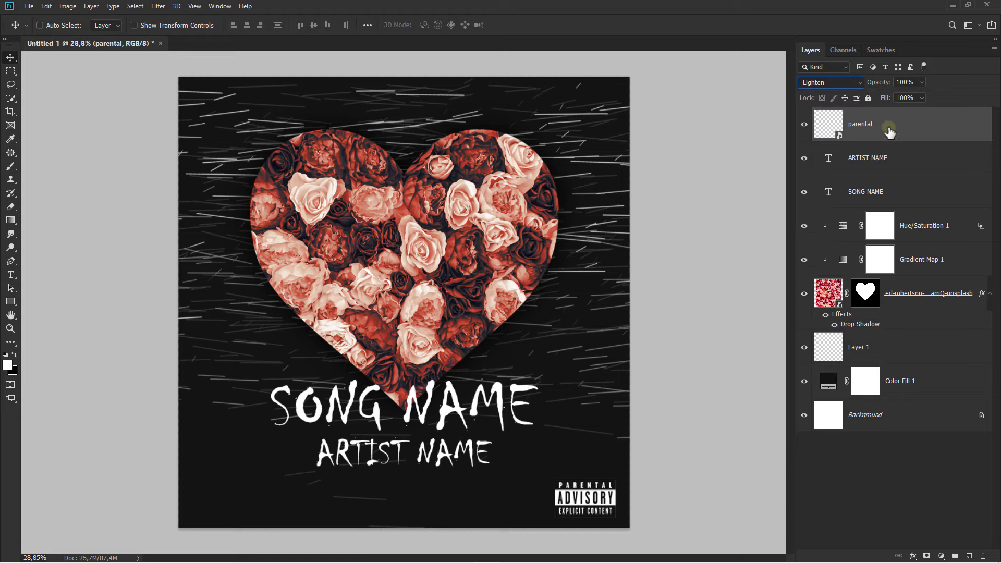